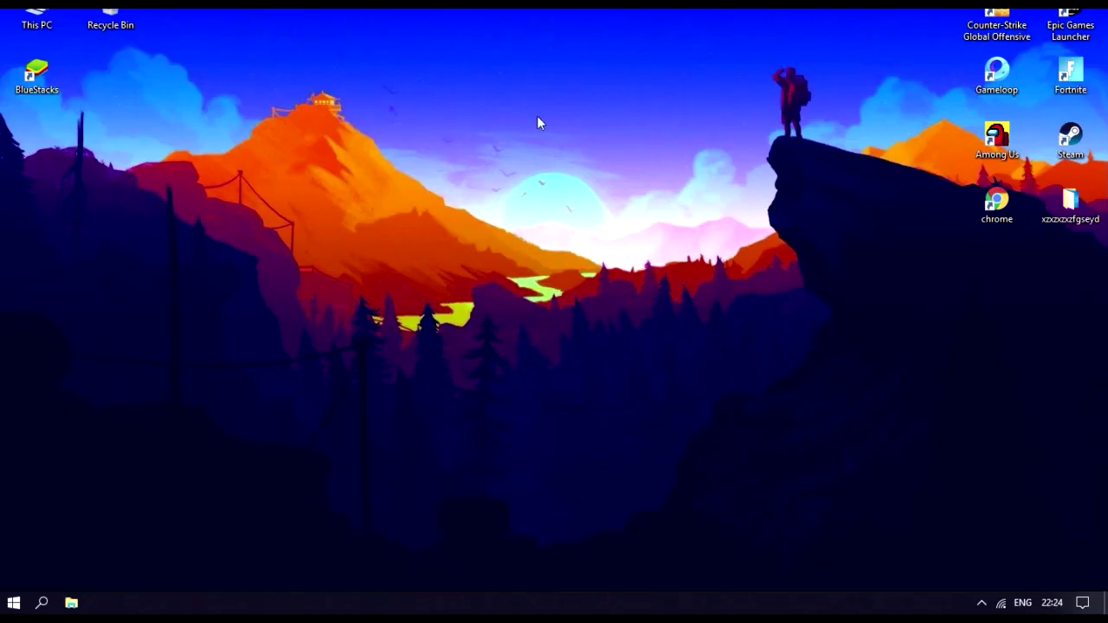
Search Windows for graphics settings and open the Graphics settings page
{"action": "left_click", "coordinate": [42, 604]}
{"action": "type", "text": "gr"}
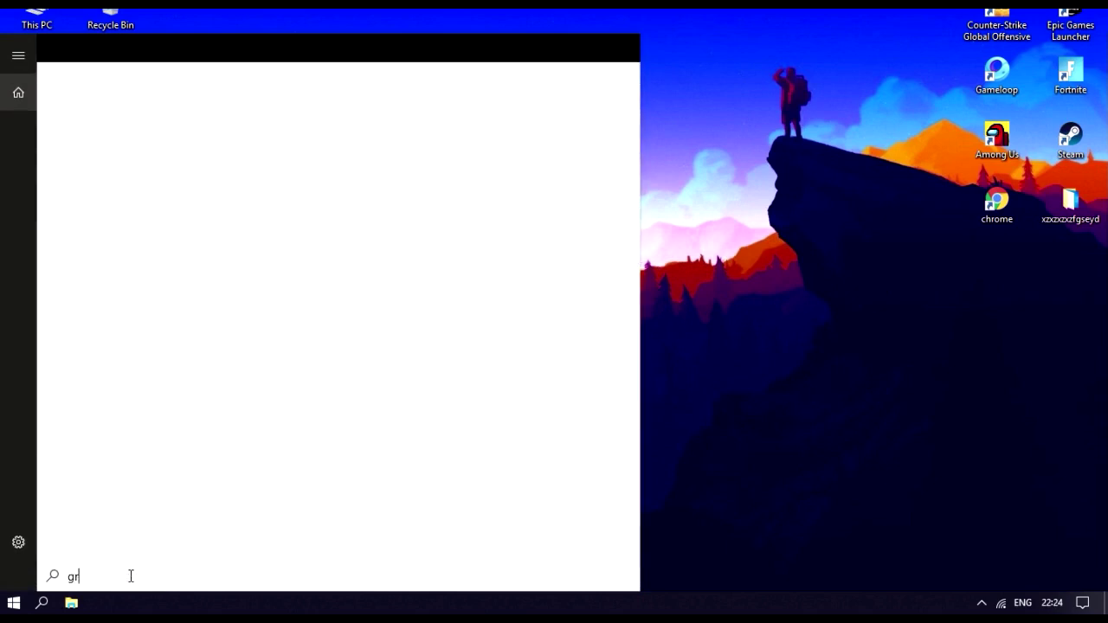
{"action": "type", "text": "aphi"}
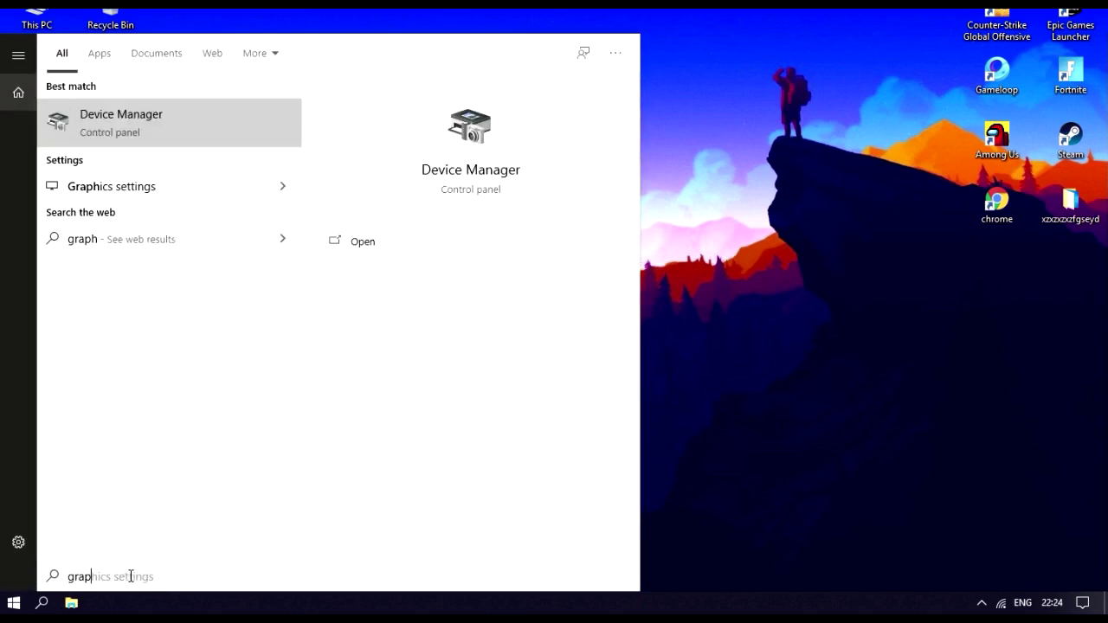
{"action": "left_click", "coordinate": [213, 113]}
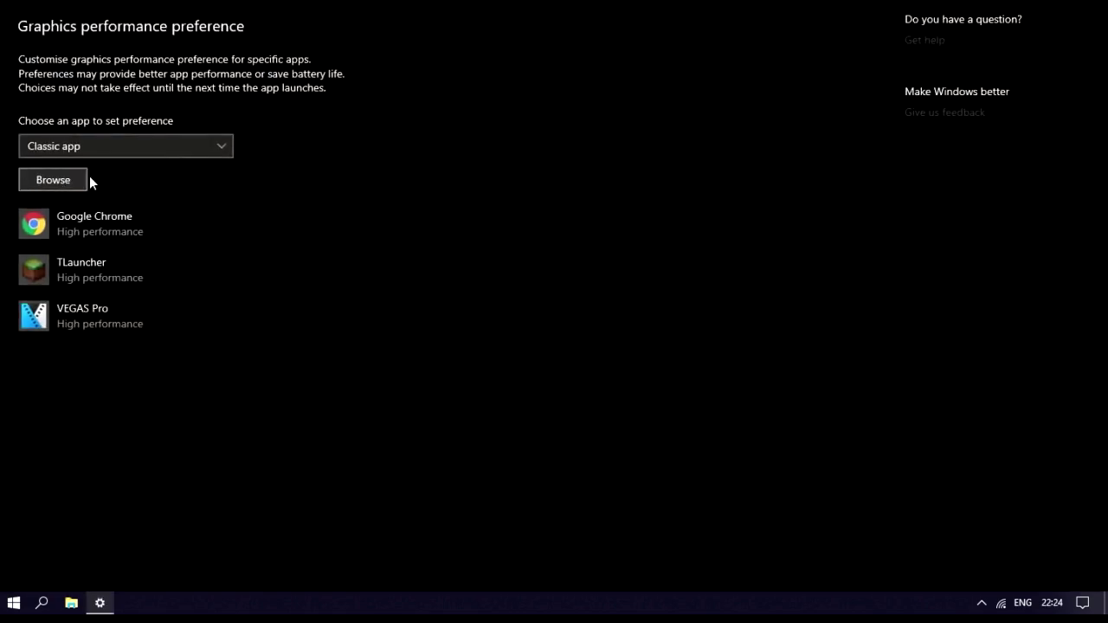
Add the BlueStacks shortcut from the Desktop as a classic app in the graphics performance preference list
{"action": "left_click", "coordinate": [80, 229]}
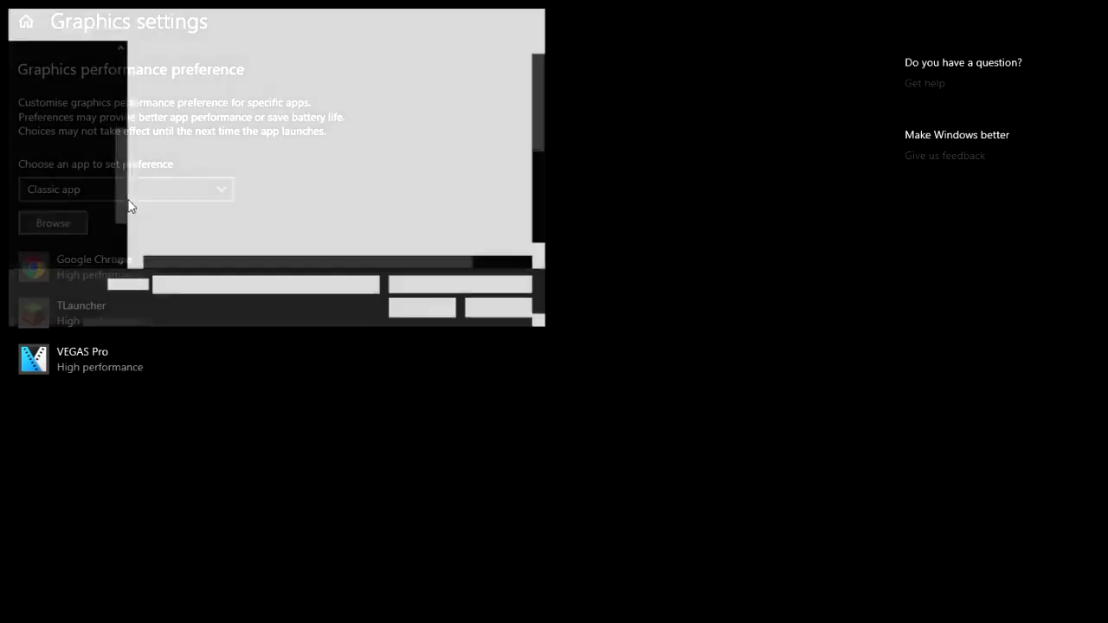
{"action": "left_click", "coordinate": [54, 92]}
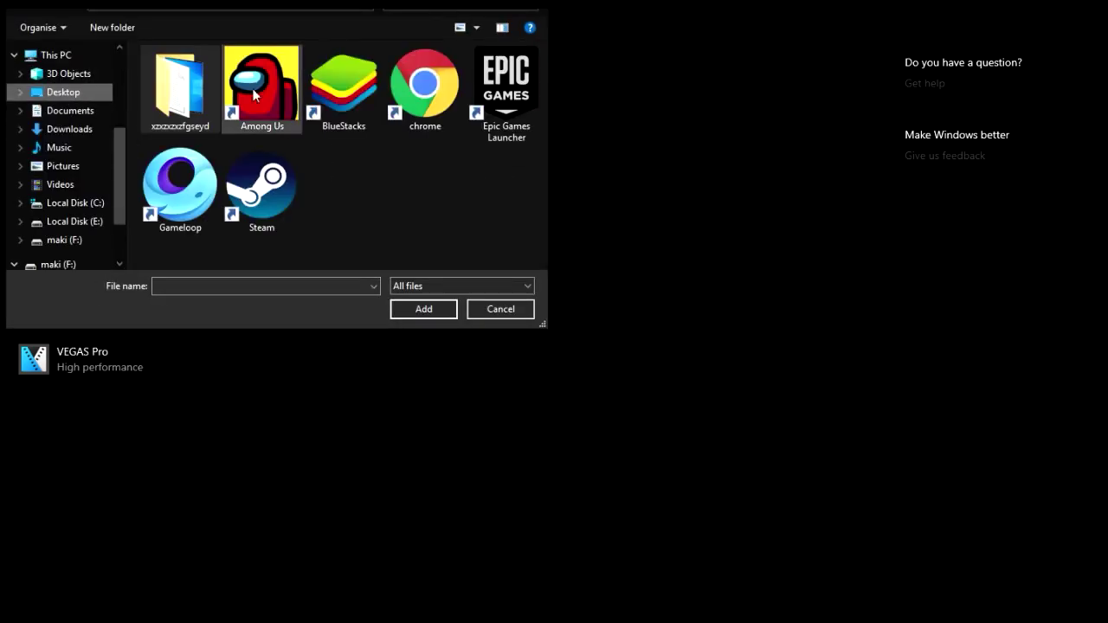
{"action": "left_click", "coordinate": [345, 94]}
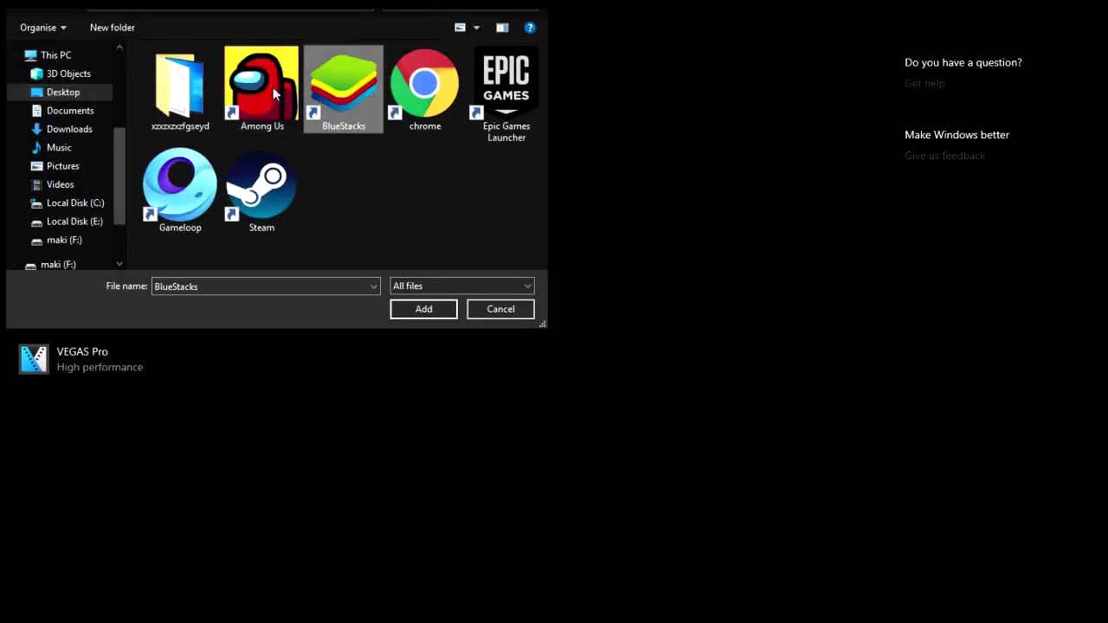
{"action": "left_click", "coordinate": [413, 314]}
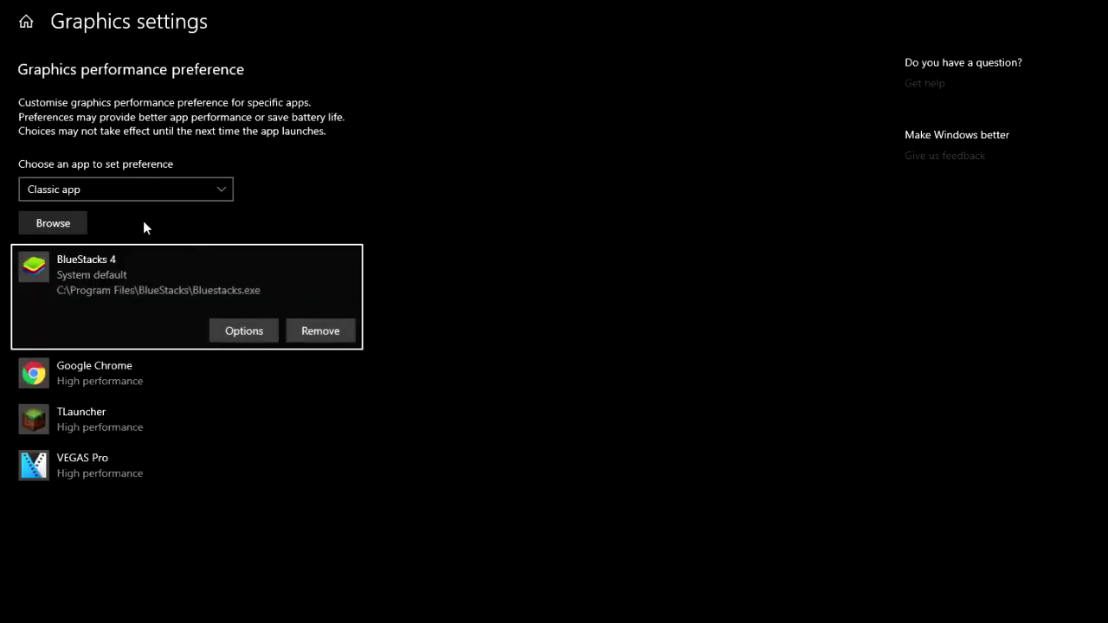
Set the graphics preference of BlueStacks 4 to High performance and save it
{"action": "left_click", "coordinate": [245, 333]}
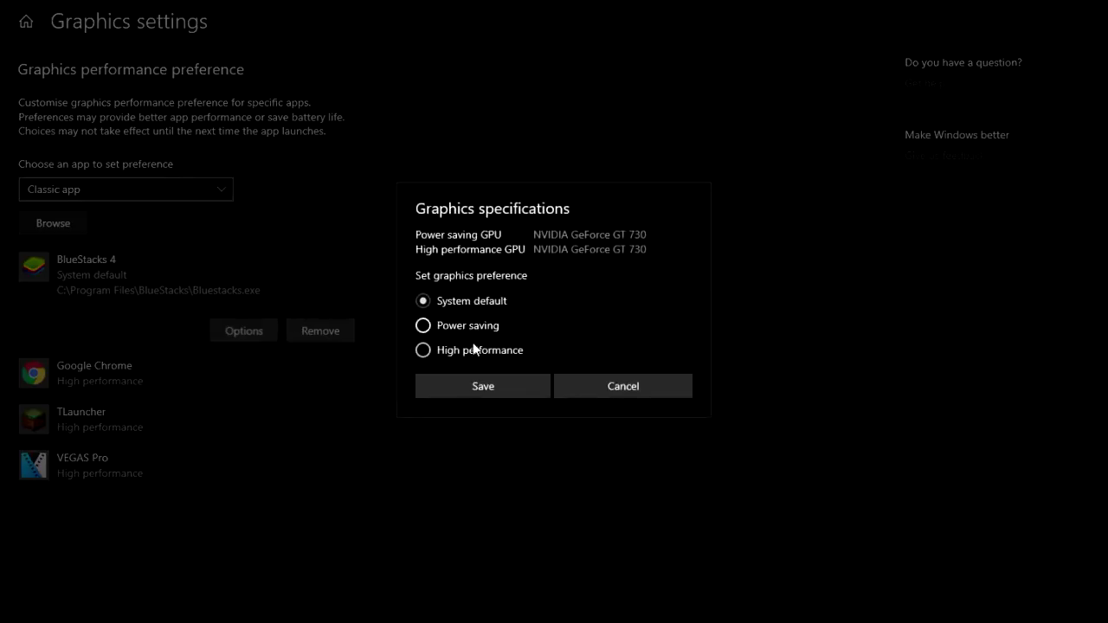
{"action": "left_click", "coordinate": [429, 349]}
{"action": "left_click", "coordinate": [412, 508]}
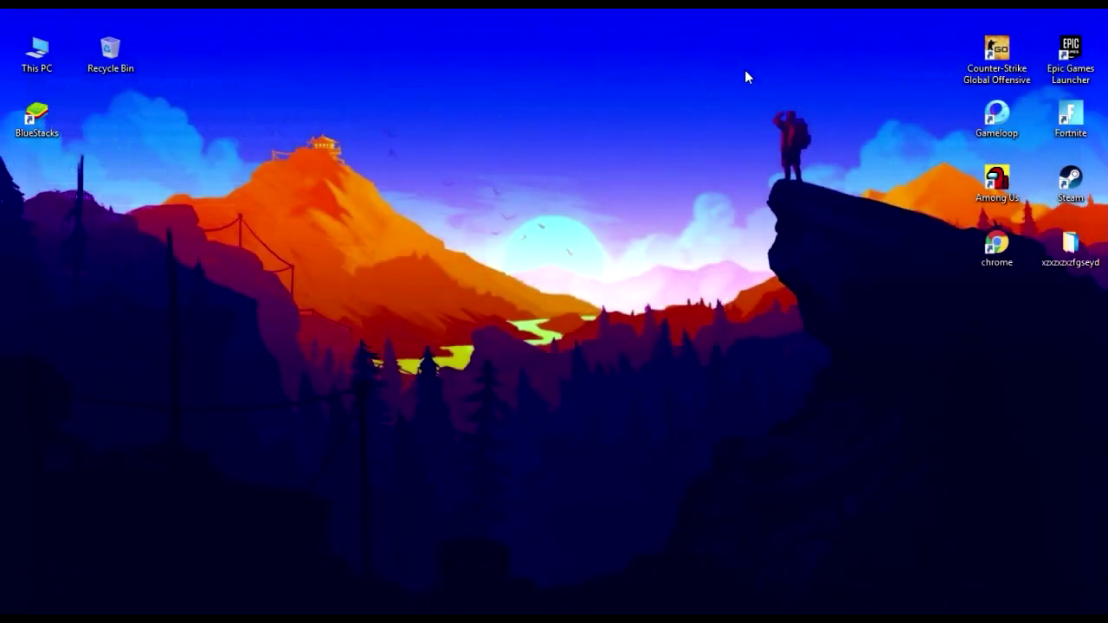
Open the file location of the BlueStacks desktop shortcut
{"action": "right_click", "coordinate": [376, 178]}
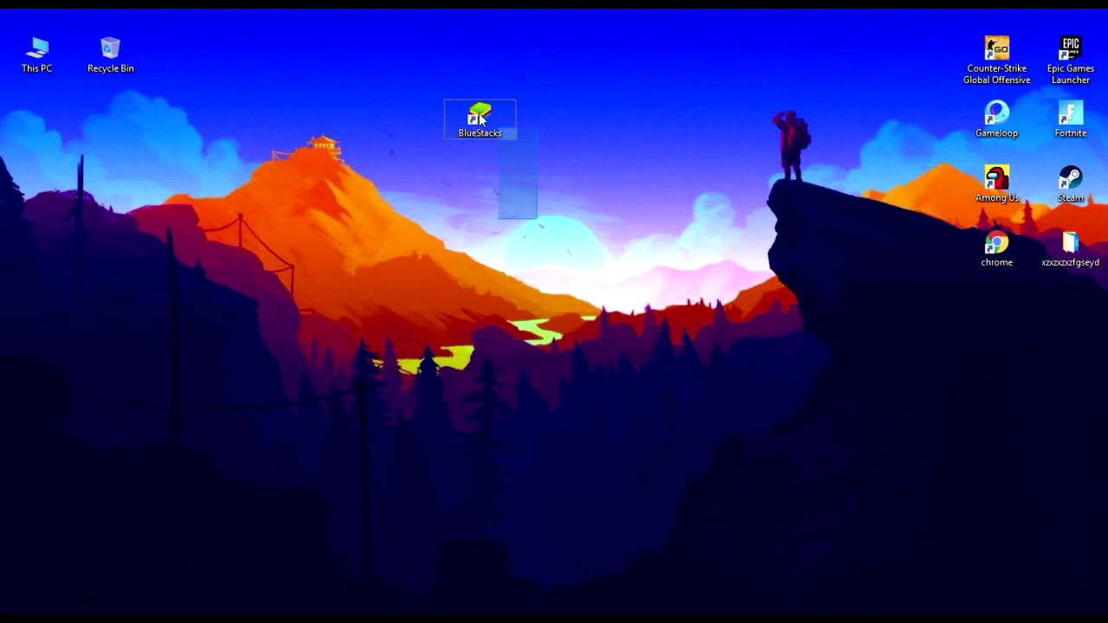
{"action": "right_click", "coordinate": [501, 114]}
{"action": "left_click", "coordinate": [580, 176]}
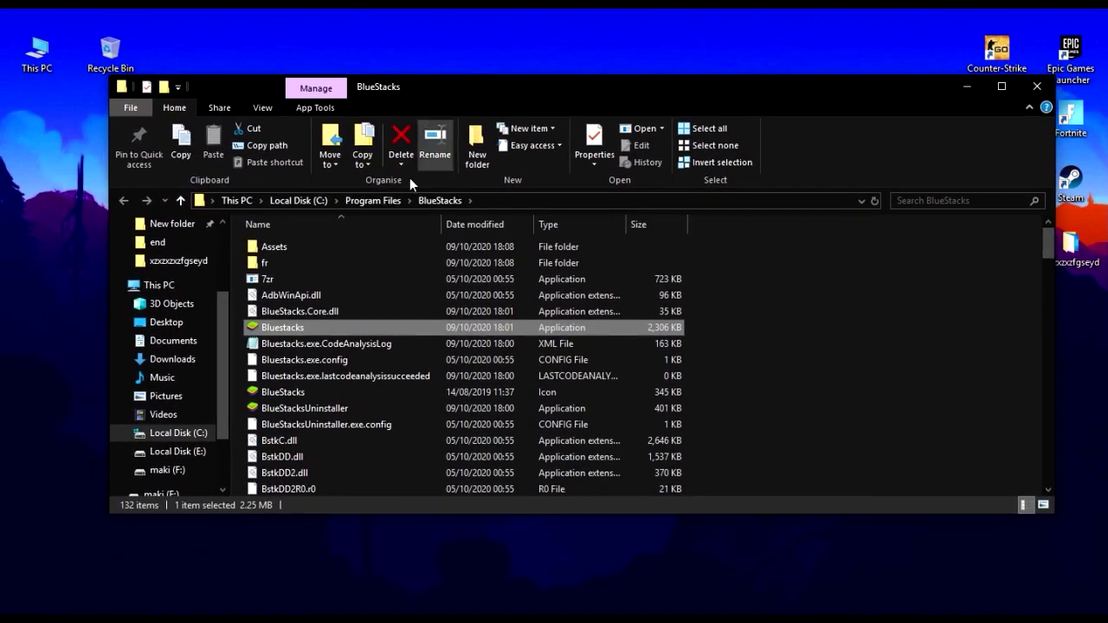
Disable full-screen optimisations in the Bluestacks application's compatibility properties, accepting the high DPI settings as they are, and close the folder
{"action": "right_click", "coordinate": [297, 329]}
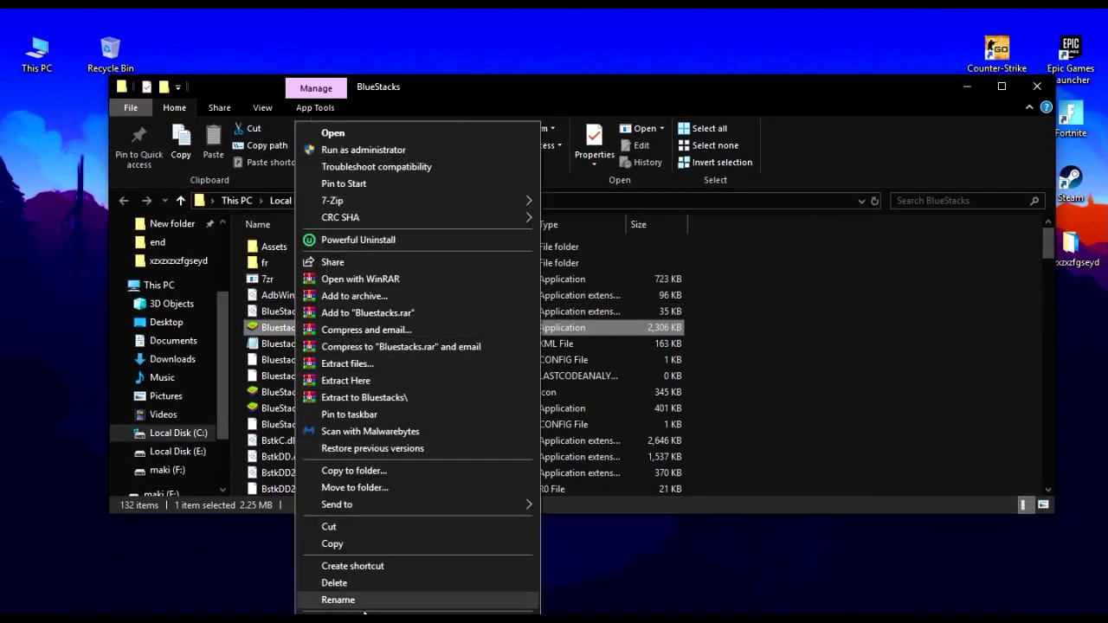
{"action": "left_click", "coordinate": [362, 611]}
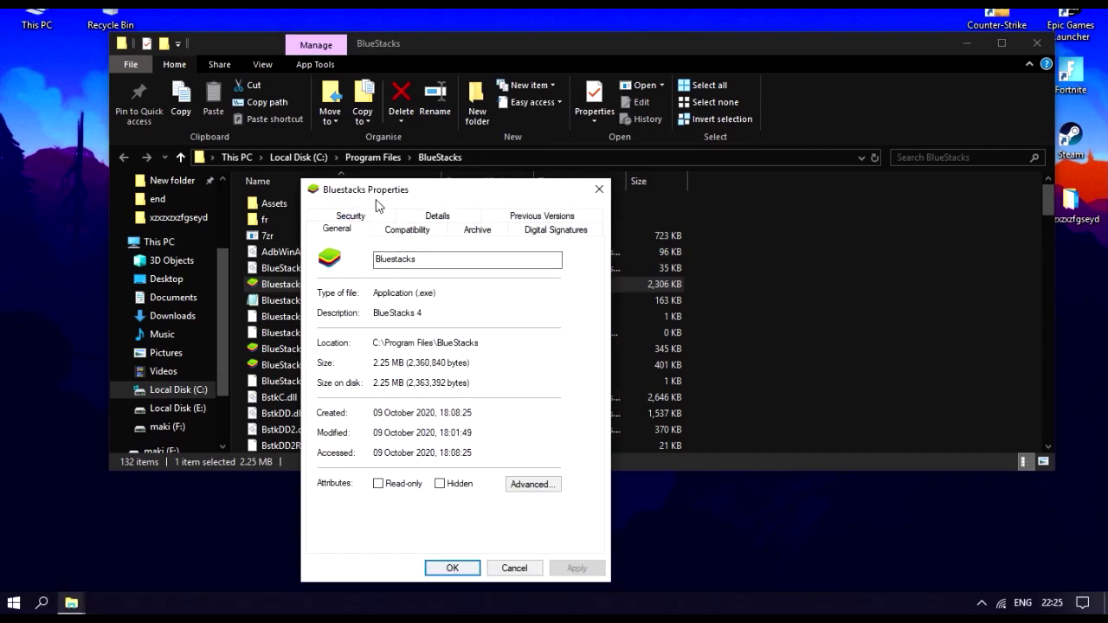
{"action": "left_click", "coordinate": [409, 230]}
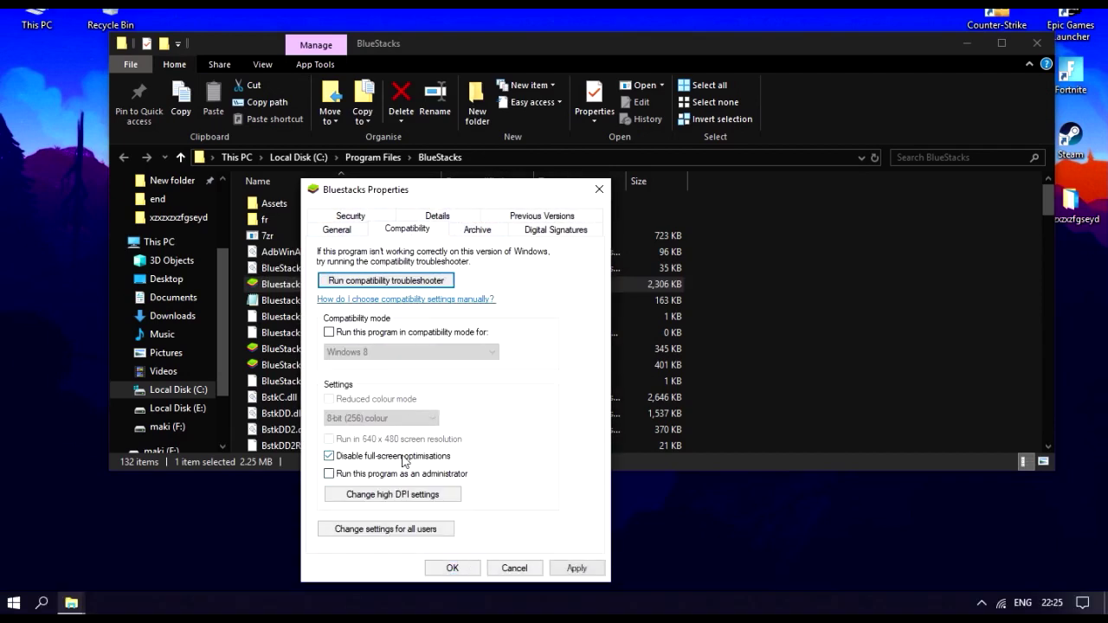
{"action": "left_click", "coordinate": [361, 494]}
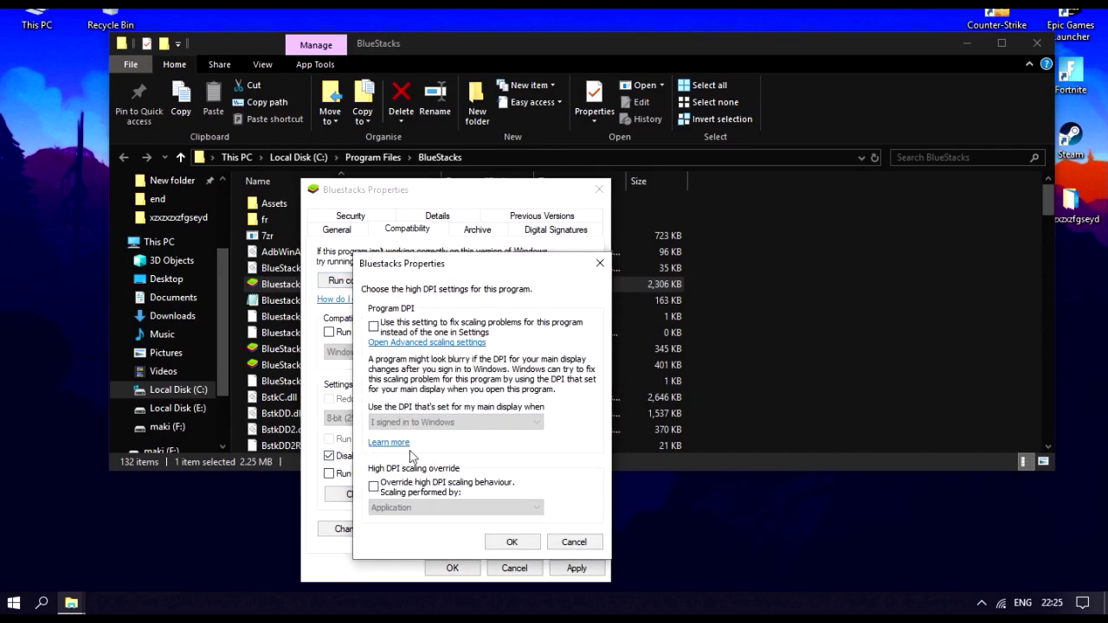
{"action": "left_click", "coordinate": [512, 541]}
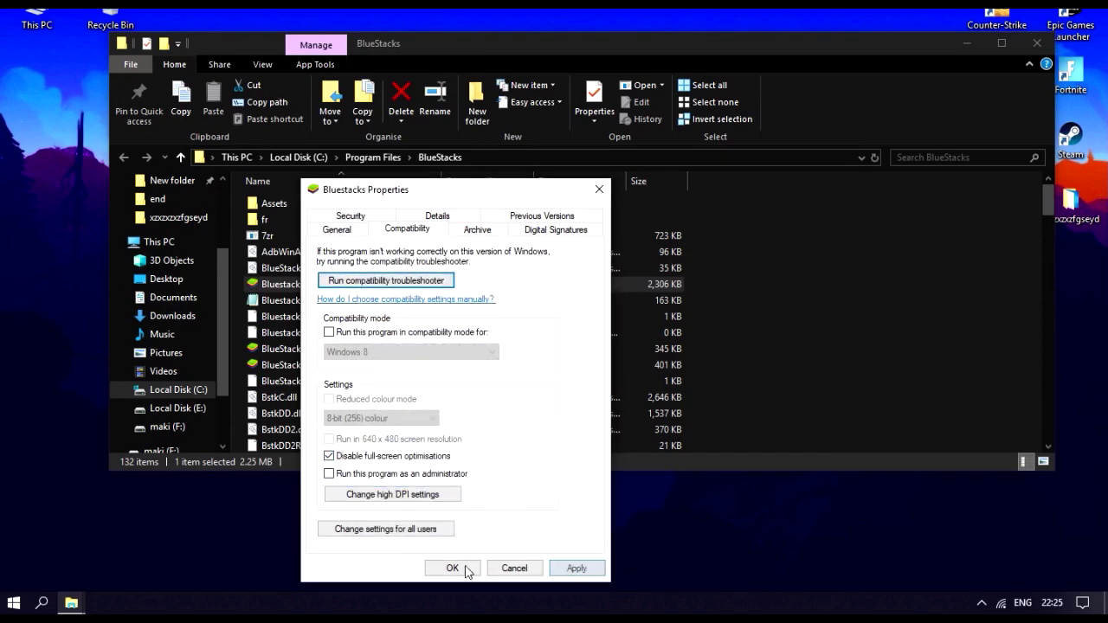
{"action": "left_click", "coordinate": [446, 564]}
{"action": "left_click", "coordinate": [1037, 86]}
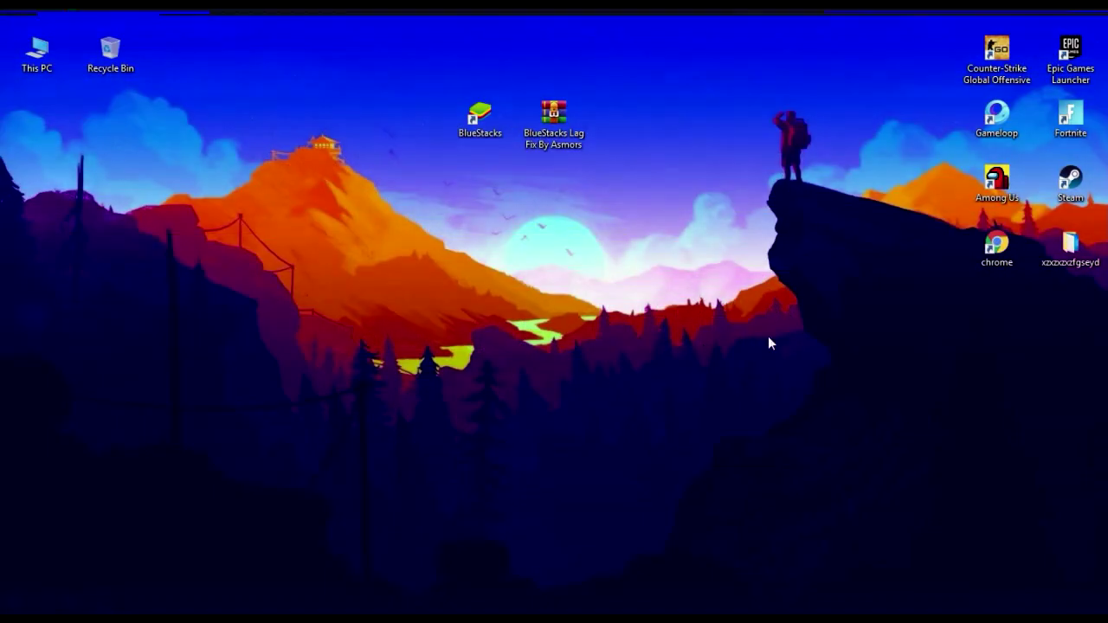
Extract the BlueStacks Lag Fix By Asmors archive on the desktop into its own folder
{"action": "left_click_drag", "start_coordinate": [608, 43], "coordinate": [438, 152]}
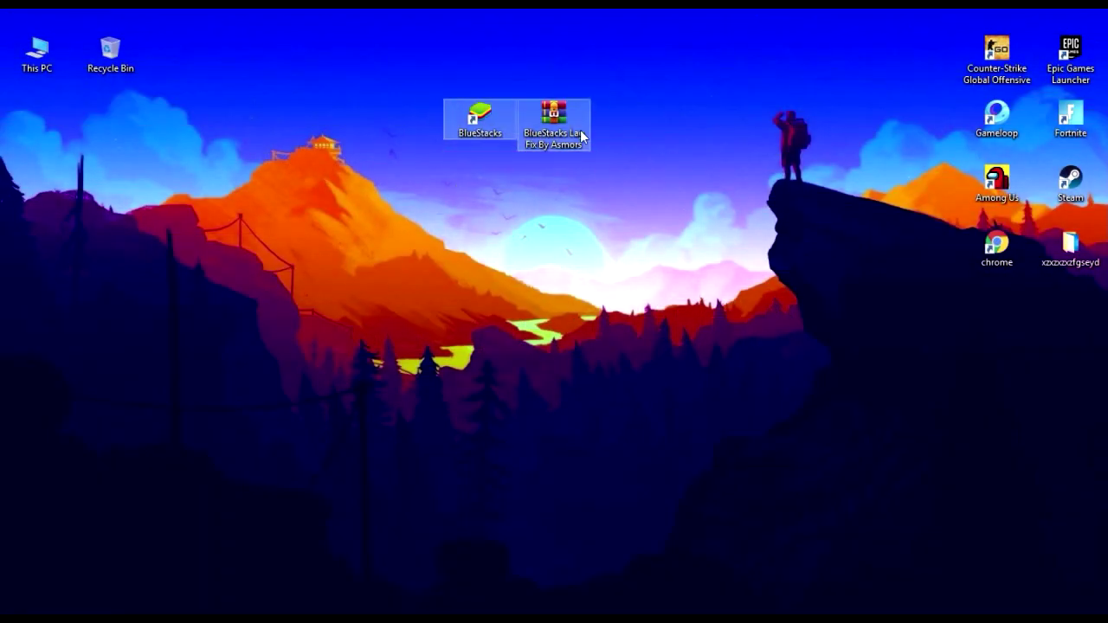
{"action": "left_click", "coordinate": [557, 106]}
{"action": "right_click", "coordinate": [557, 105]}
{"action": "left_click", "coordinate": [660, 203]}
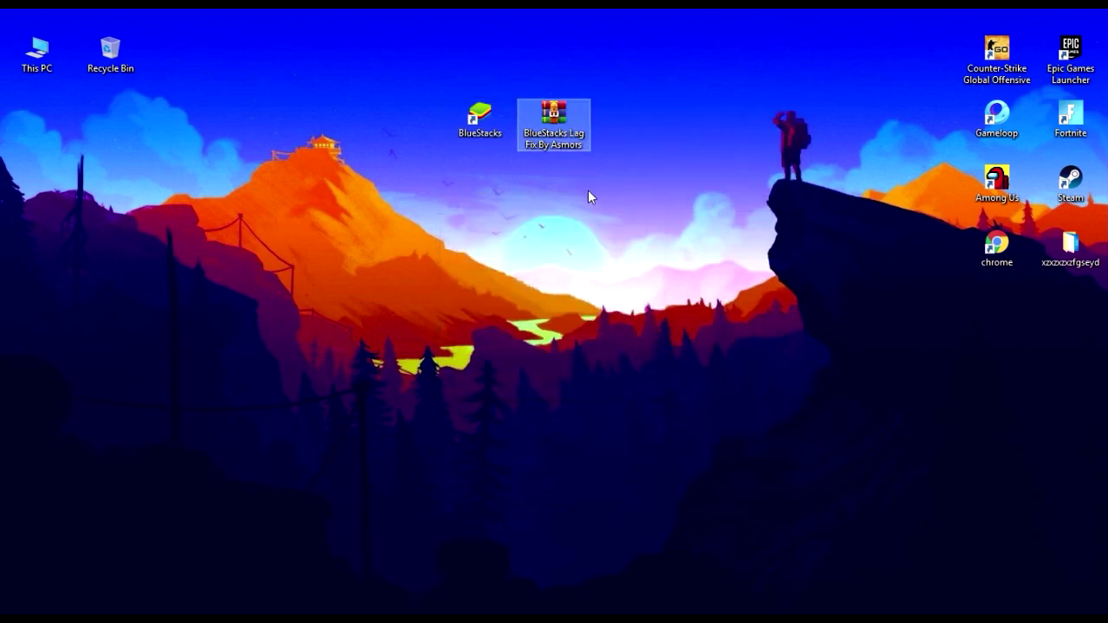
Browse into the extracted BlueStacks Lag Fix By Asmors folder and open the 1- Command-Power Plan text file
{"action": "left_click_drag", "start_coordinate": [41, 15], "coordinate": [629, 149]}
{"action": "double_click", "coordinate": [636, 128]}
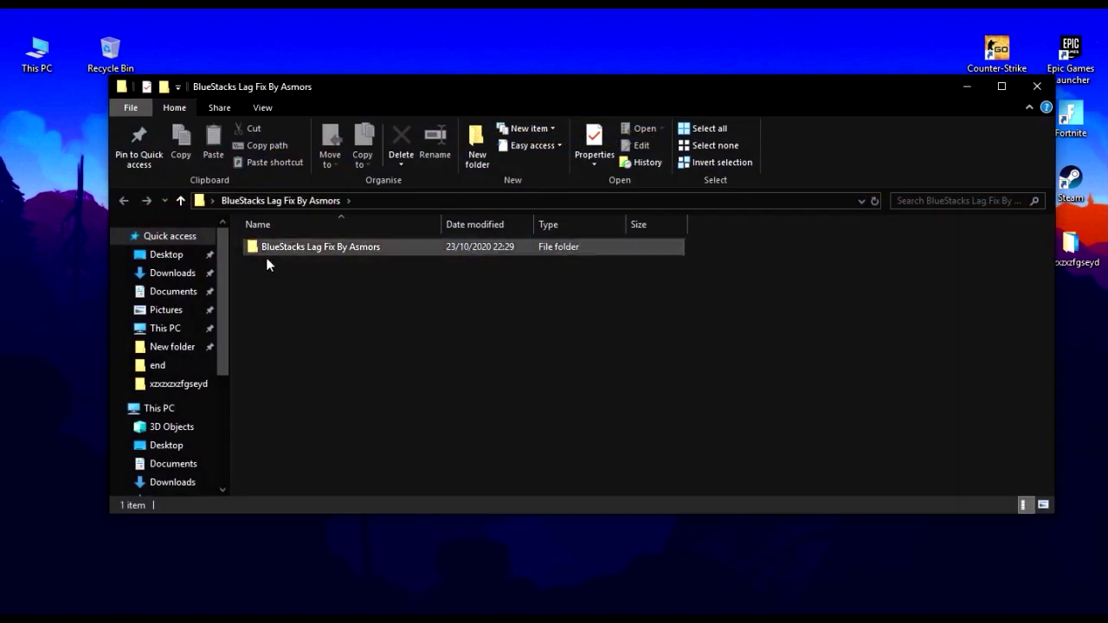
{"action": "double_click", "coordinate": [287, 247]}
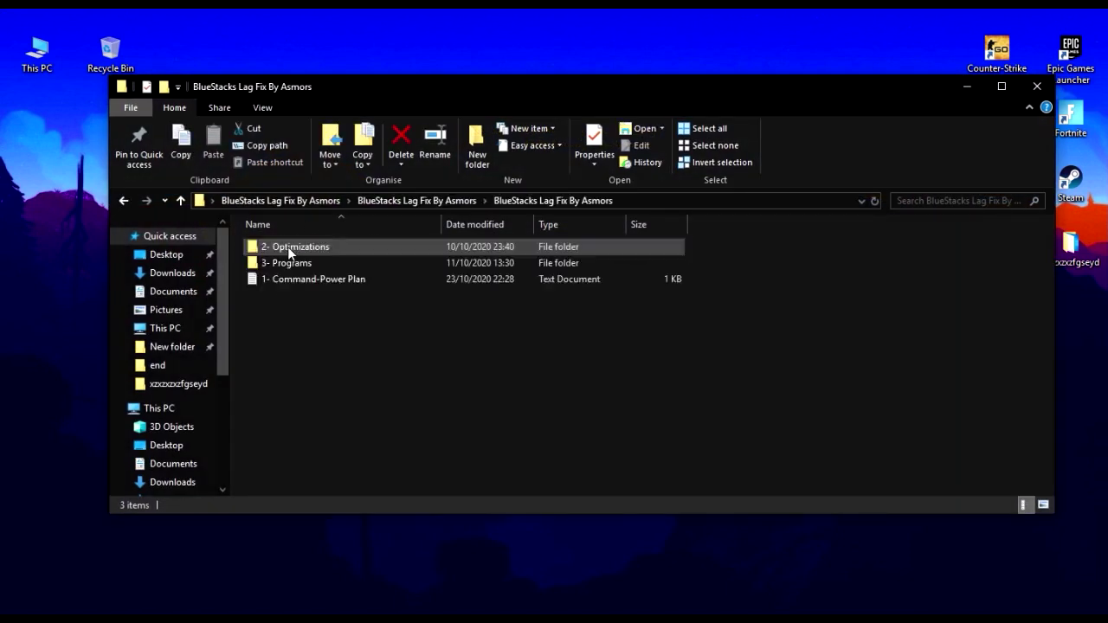
{"action": "left_click", "coordinate": [266, 279]}
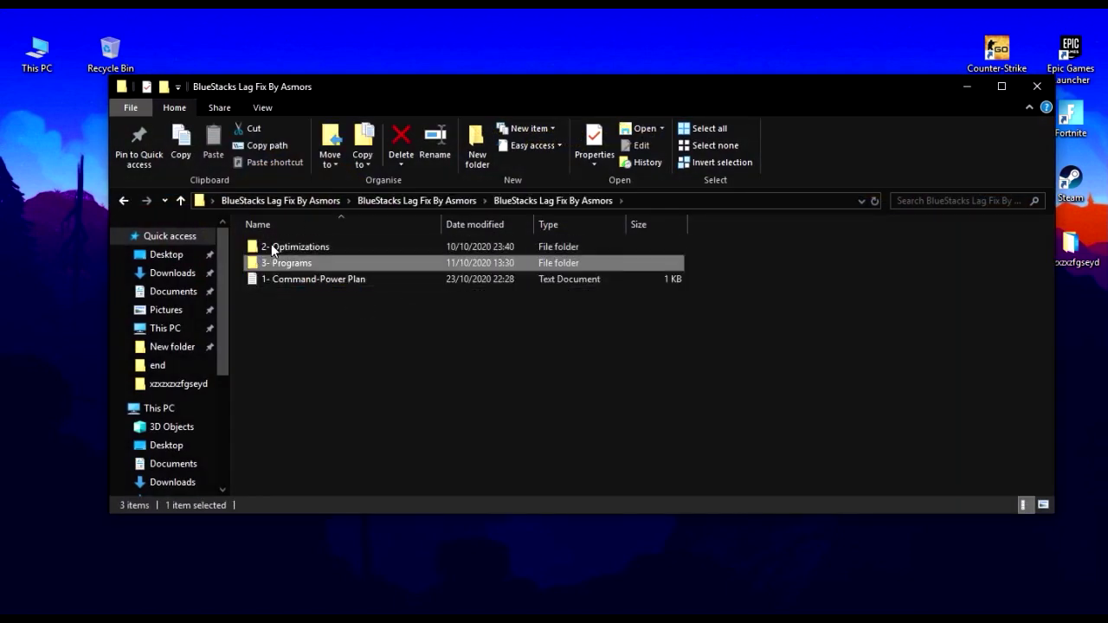
{"action": "double_click", "coordinate": [292, 278]}
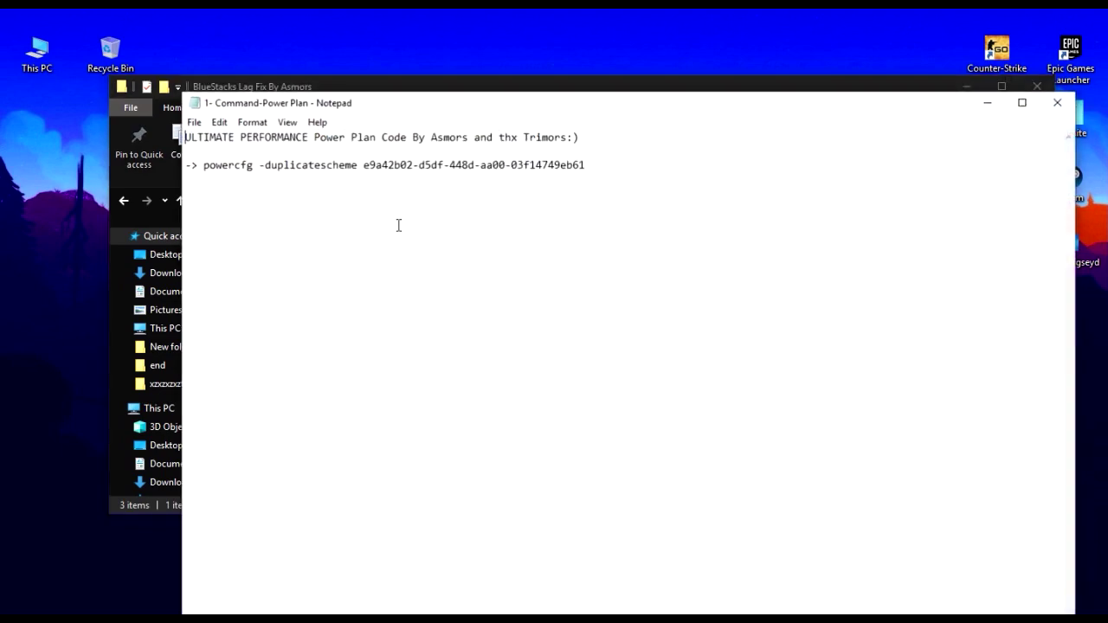
Copy the powercfg -duplicatescheme command from the text file and minimize Notepad
{"action": "left_click_drag", "start_coordinate": [606, 165], "coordinate": [208, 165]}
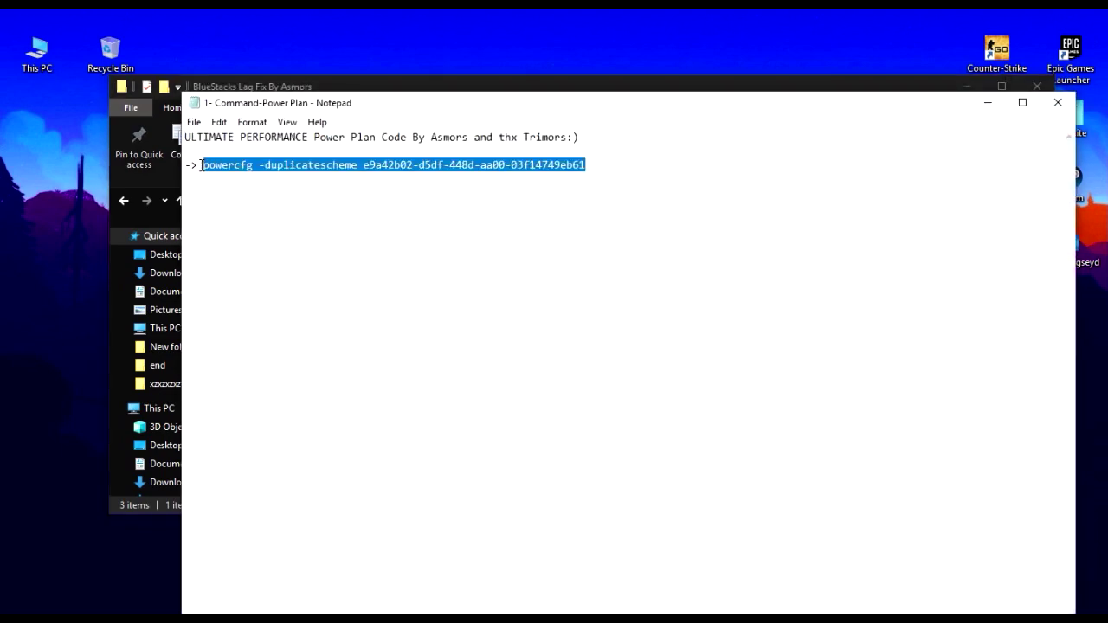
{"action": "right_click", "coordinate": [249, 165]}
{"action": "left_click", "coordinate": [335, 216]}
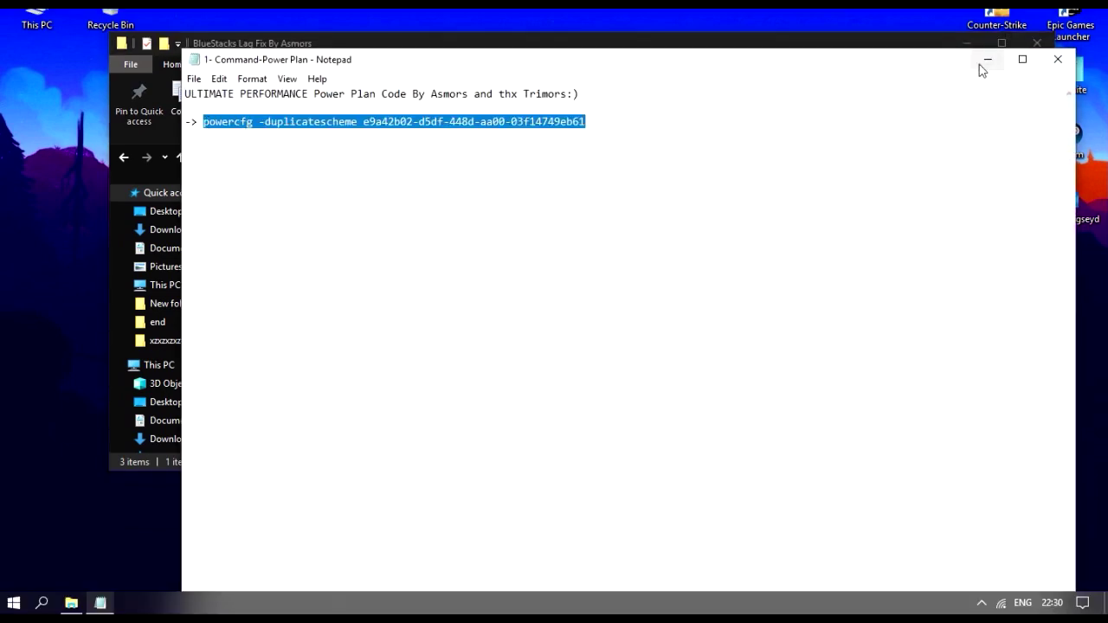
{"action": "left_click", "coordinate": [984, 61]}
Search Windows for cmd and run Command Prompt as administrator
{"action": "left_click", "coordinate": [40, 603]}
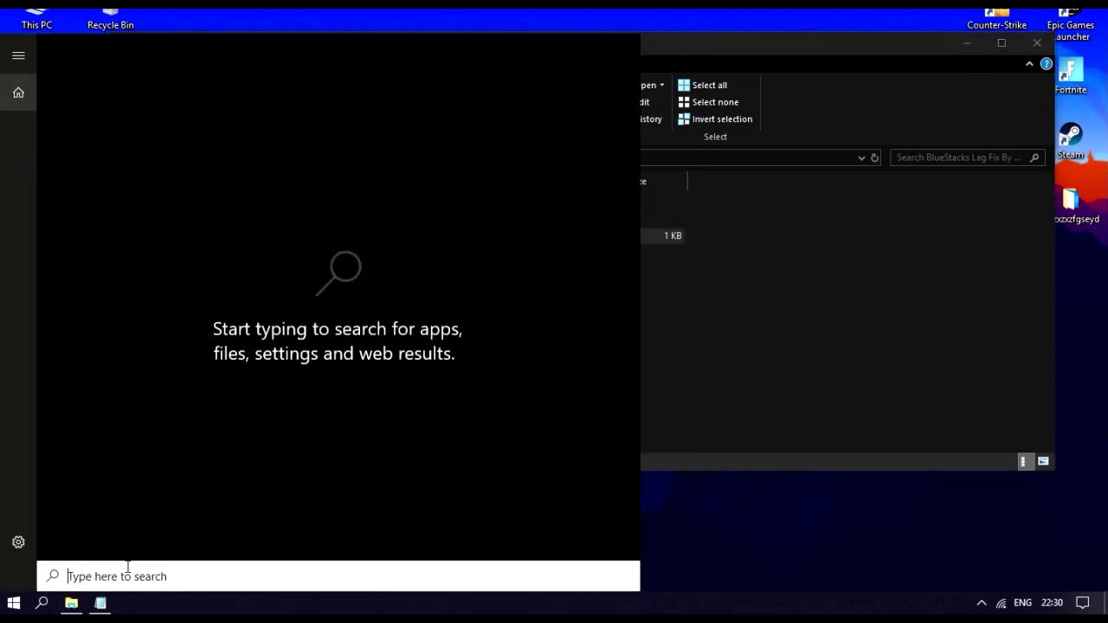
{"action": "type", "text": "cmd"}
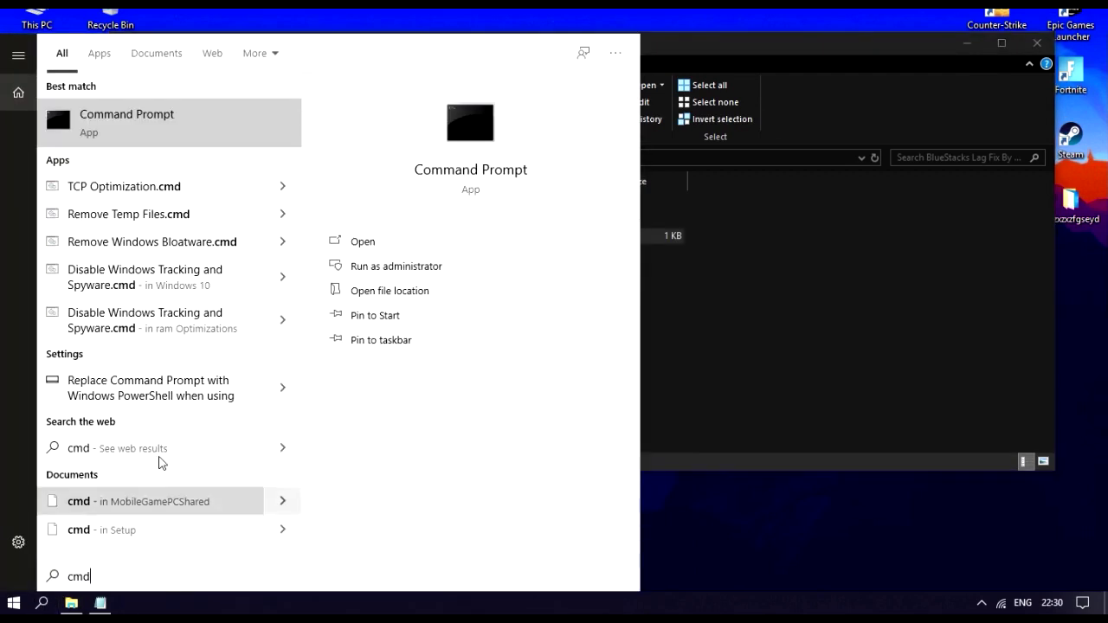
{"action": "right_click", "coordinate": [159, 146]}
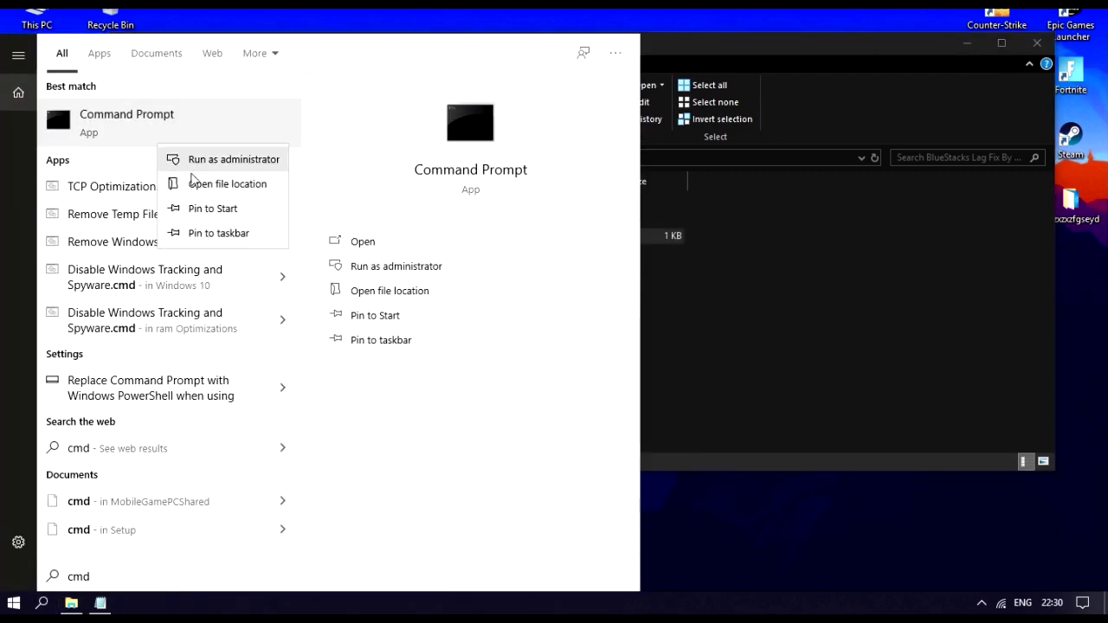
{"action": "left_click", "coordinate": [236, 161]}
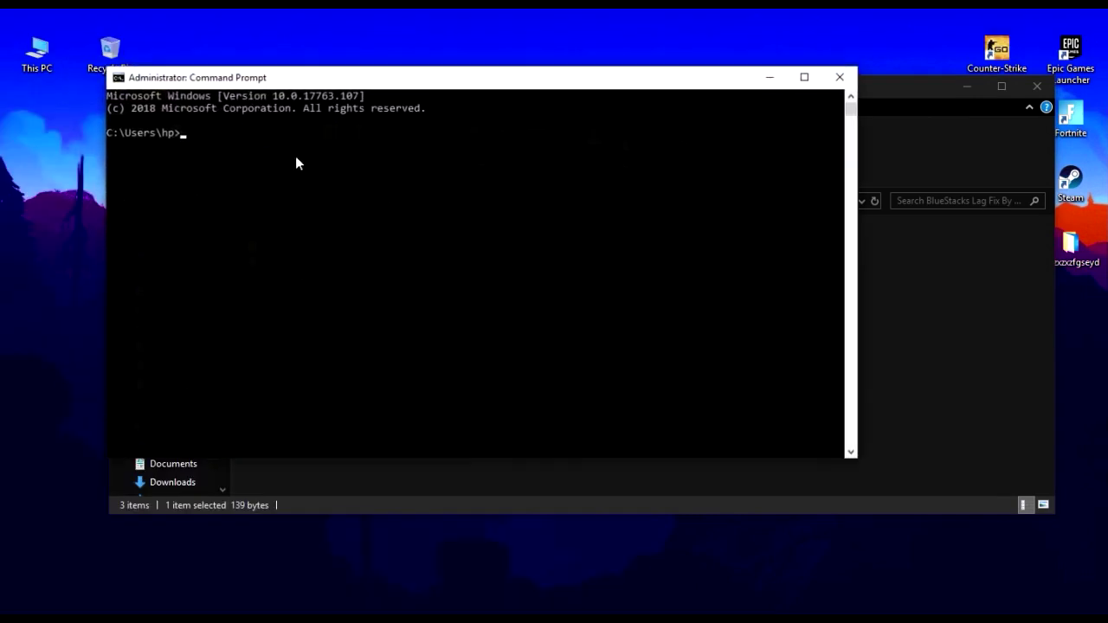
Run the copied command powercfg -duplicatescheme e9a42b02-d5df-448d-aa00-03f14749eb61 and close Command Prompt
{"action": "right_click", "coordinate": [281, 158]}
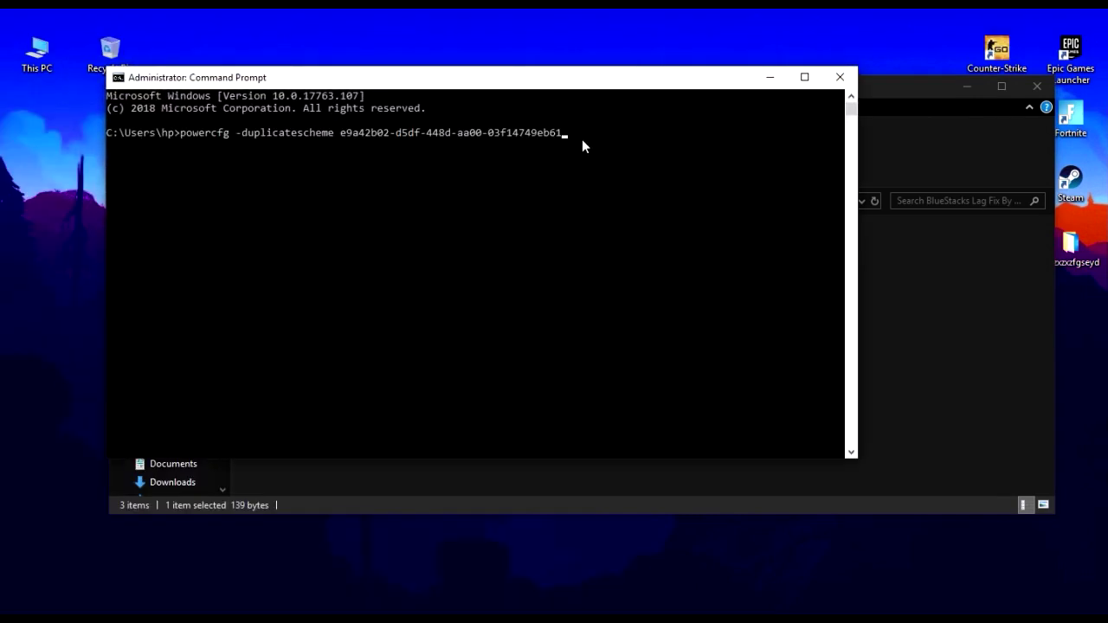
{"action": "key", "text": "Return"}
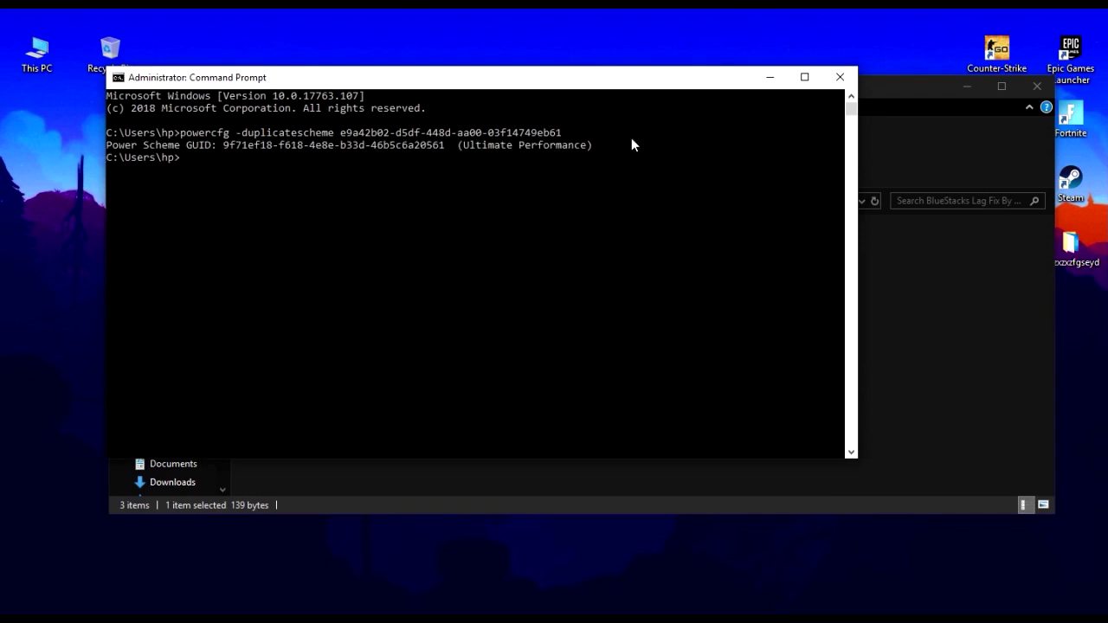
{"action": "left_click", "coordinate": [838, 79]}
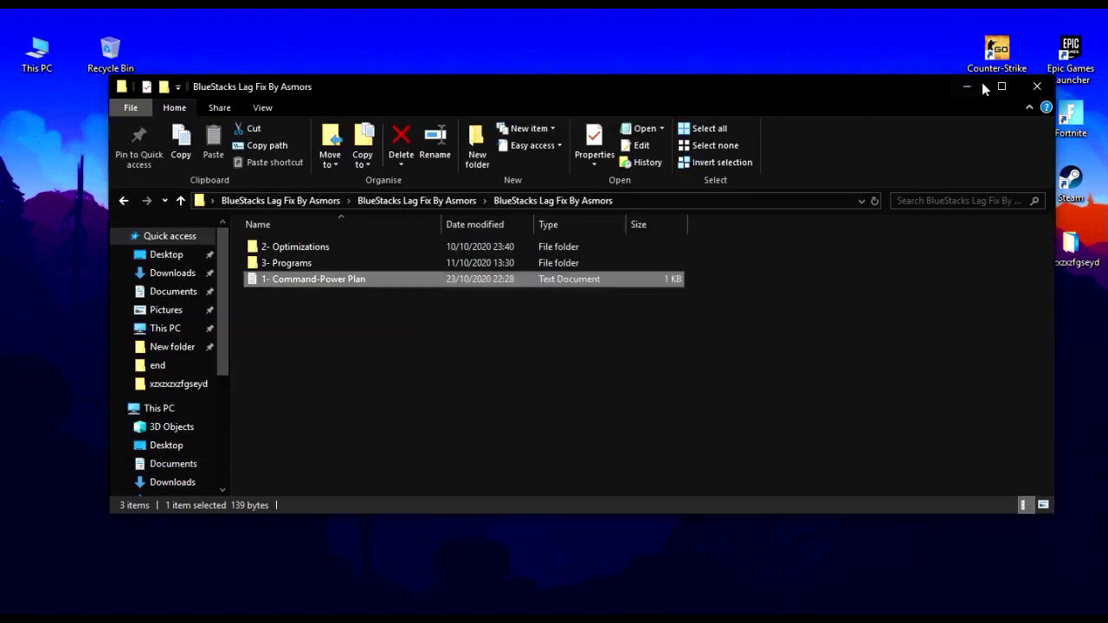
Minimize the lag fix folder window and open Control Panel through Windows search
{"action": "left_click", "coordinate": [975, 83]}
{"action": "left_click", "coordinate": [40, 602]}
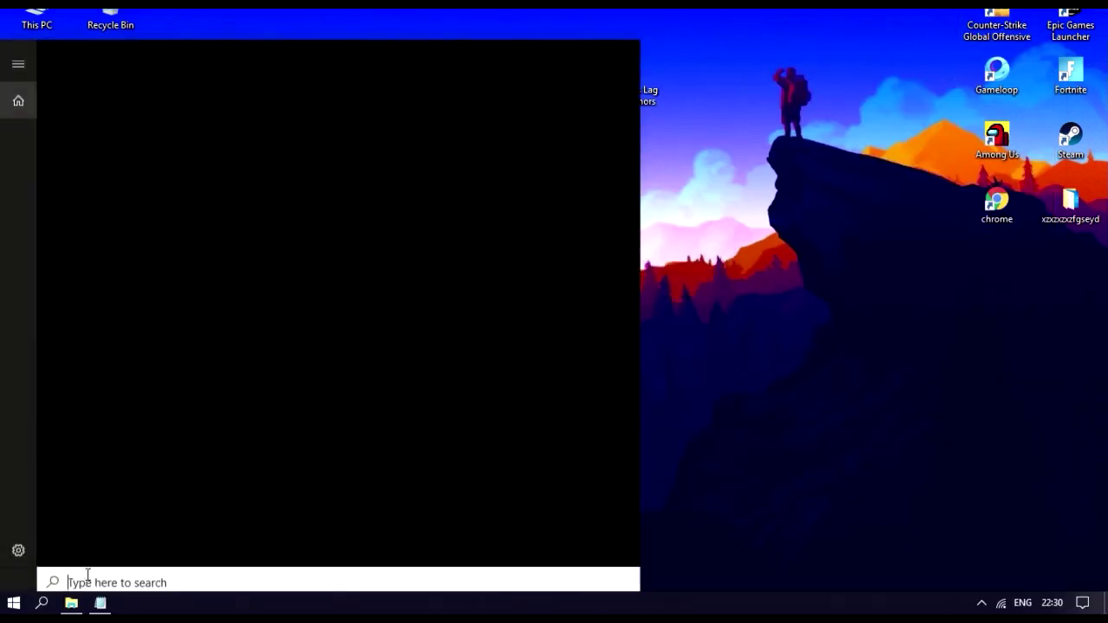
{"action": "type", "text": "contr"}
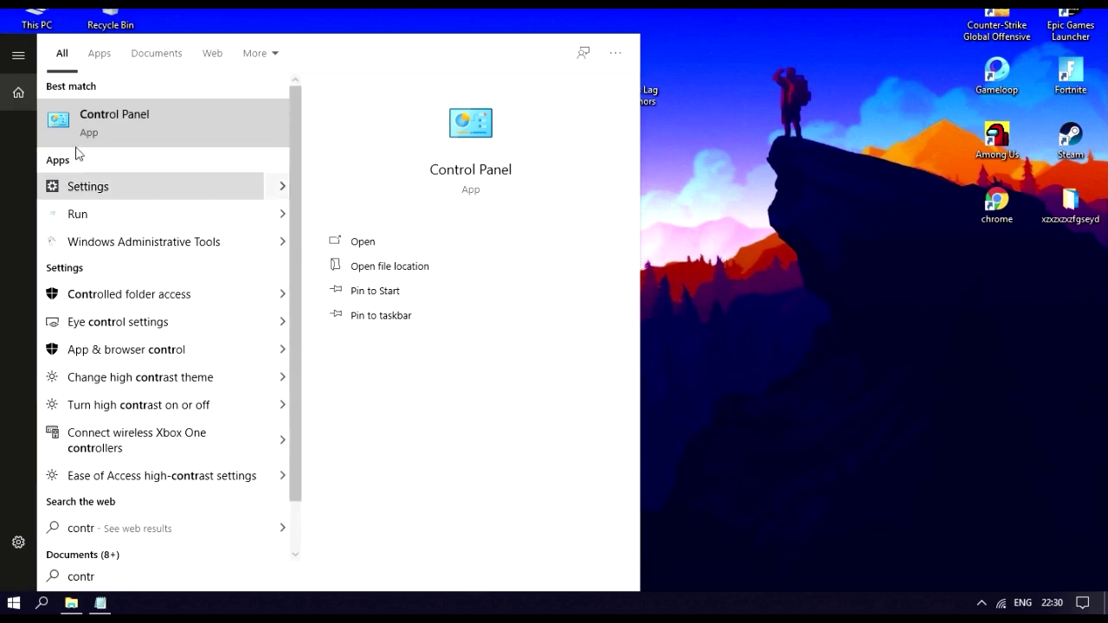
{"action": "left_click", "coordinate": [90, 110]}
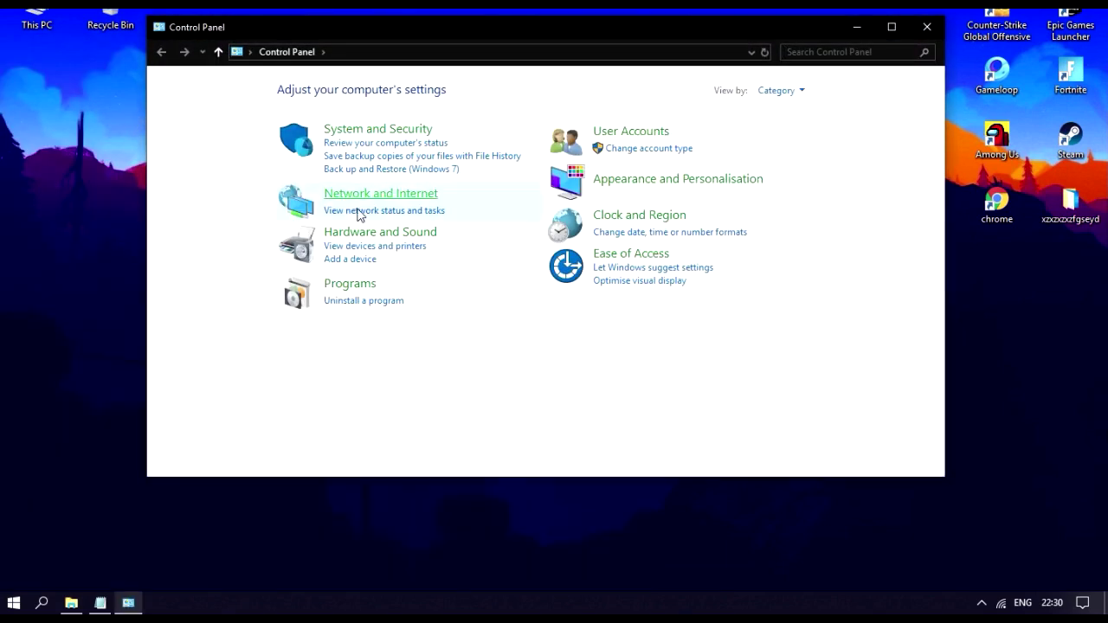
Switch the Control Panel view to Large icons and open Power Options
{"action": "left_click", "coordinate": [779, 91]}
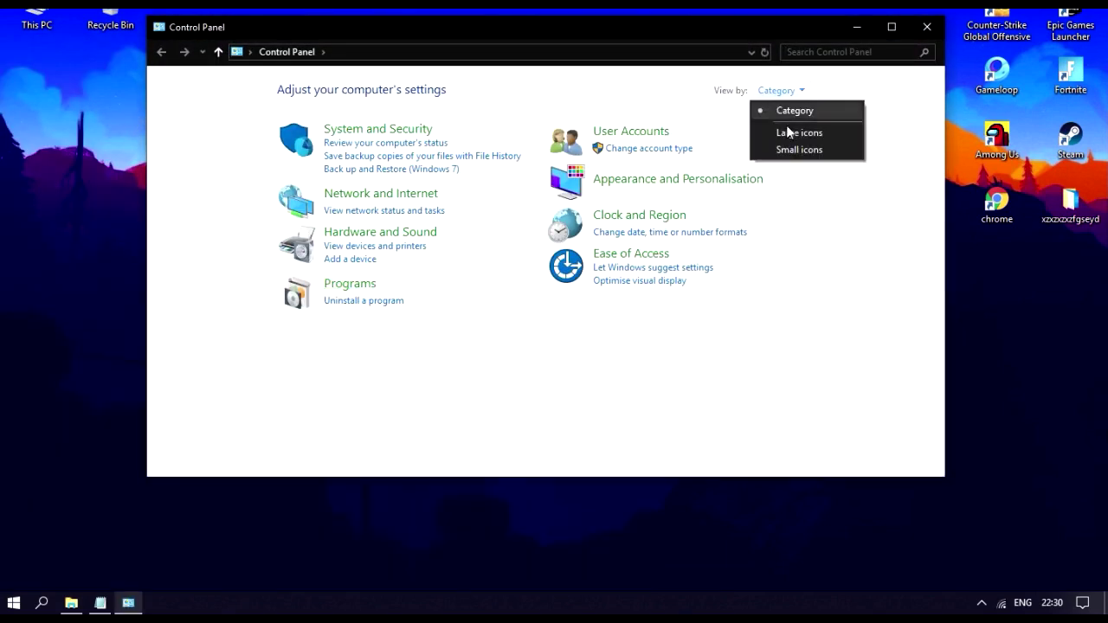
{"action": "left_click", "coordinate": [792, 131]}
{"action": "scroll", "coordinate": [497, 327], "scroll_direction": "down", "scroll_amount": 3}
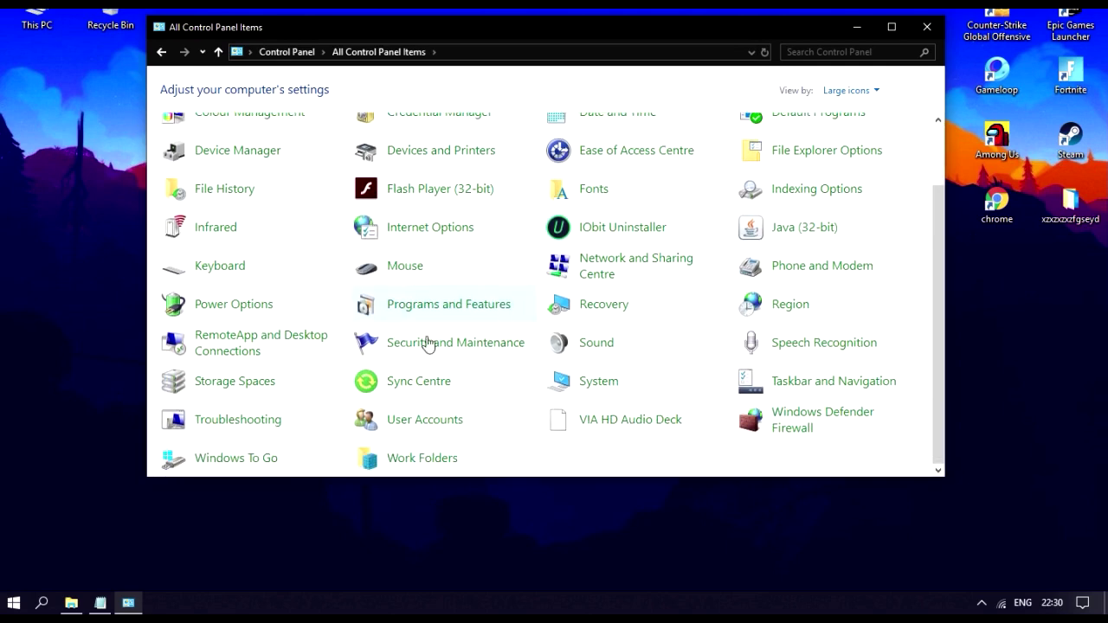
{"action": "scroll", "coordinate": [797, 256], "scroll_direction": "up", "scroll_amount": 2}
{"action": "scroll", "coordinate": [797, 256], "scroll_direction": "up", "scroll_amount": 1}
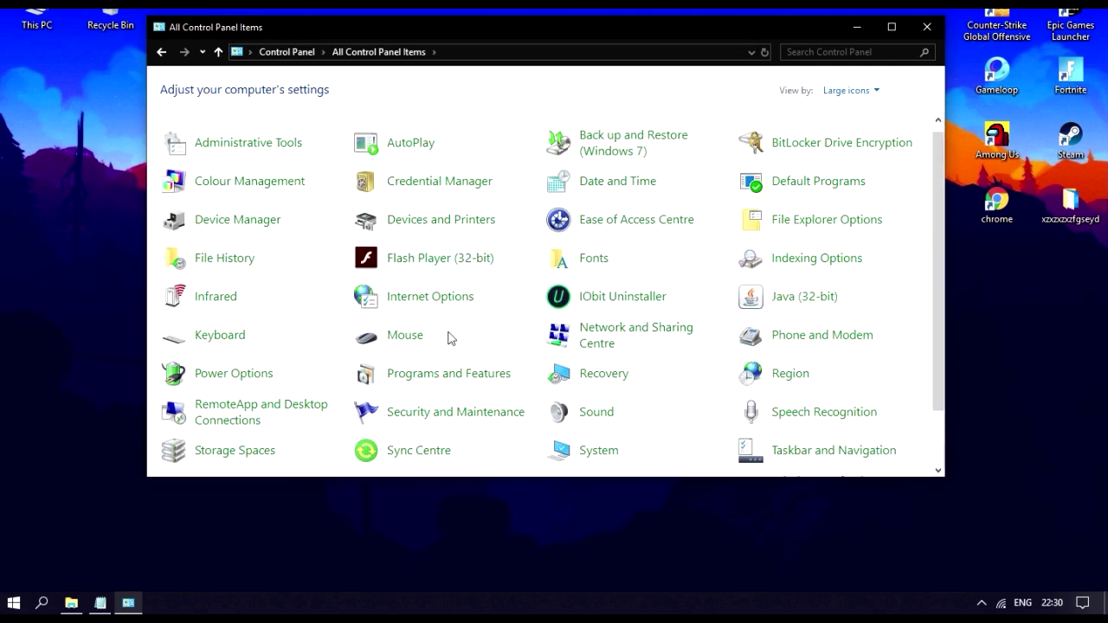
{"action": "left_click", "coordinate": [220, 374]}
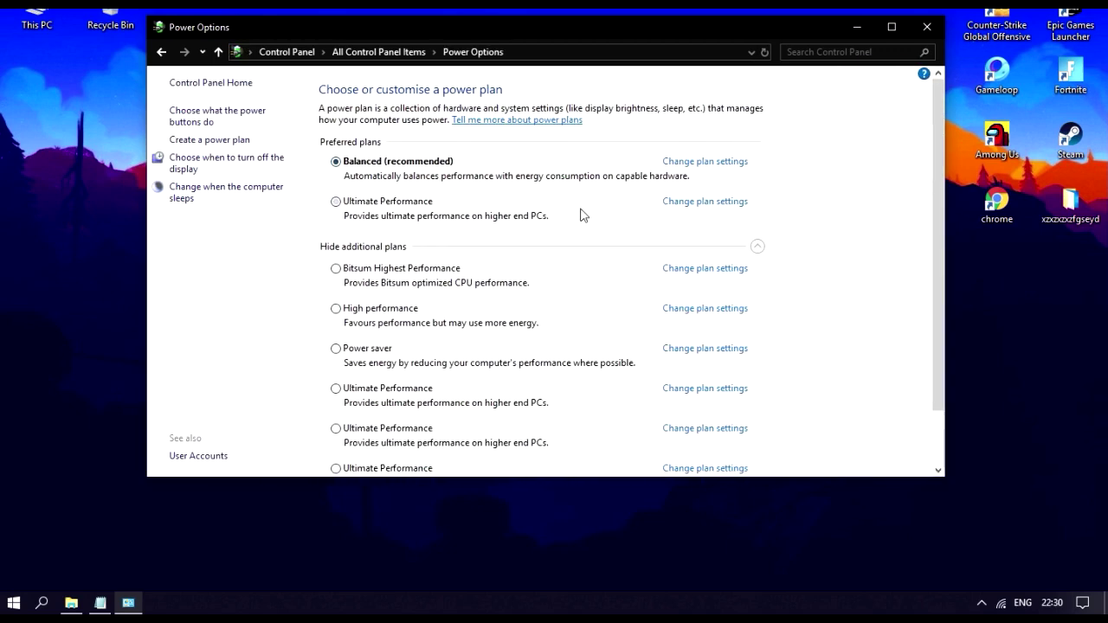
Activate the first Ultimate Performance plan among the additional power plans and close Power Options
{"action": "left_click", "coordinate": [756, 247]}
{"action": "left_click", "coordinate": [386, 202]}
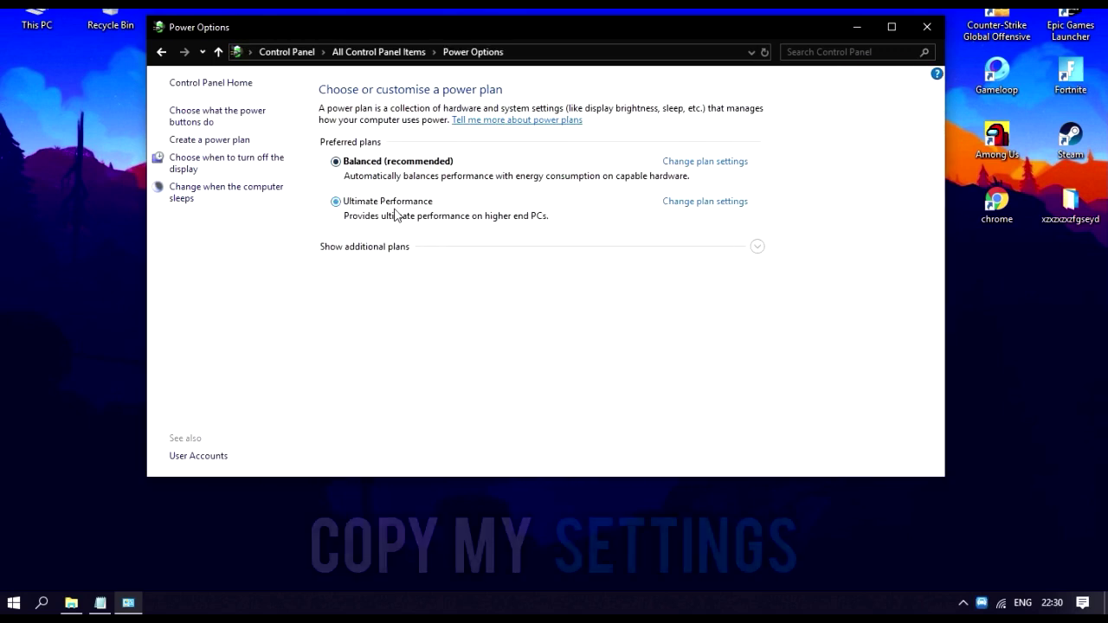
{"action": "left_click", "coordinate": [757, 247]}
{"action": "scroll", "coordinate": [447, 325], "scroll_direction": "down", "scroll_amount": 1}
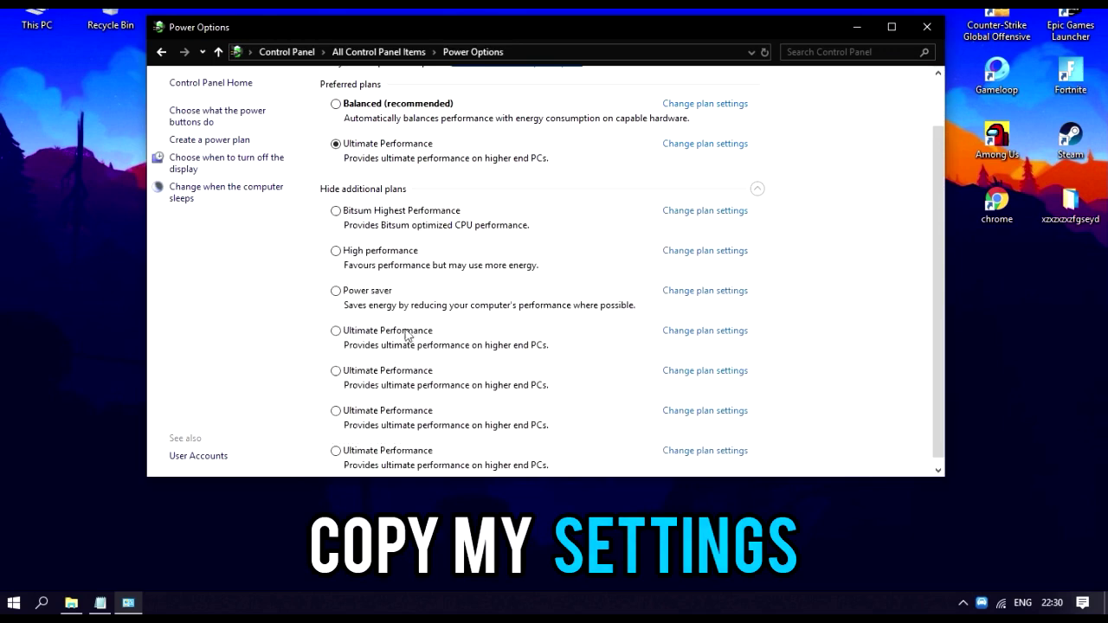
{"action": "left_click", "coordinate": [336, 331]}
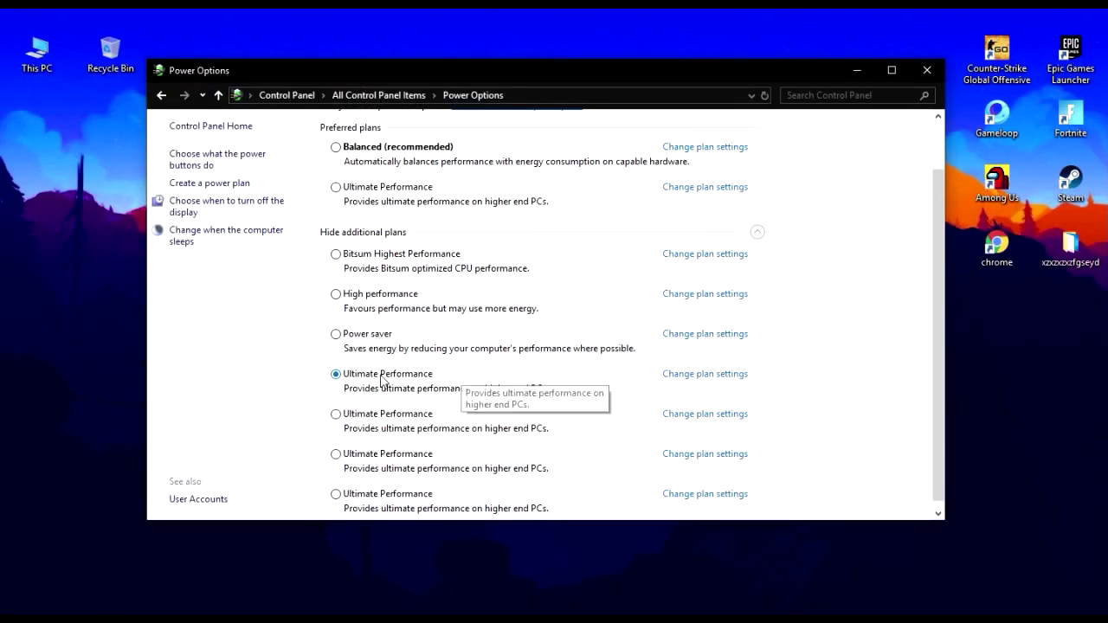
{"action": "left_click", "coordinate": [758, 234]}
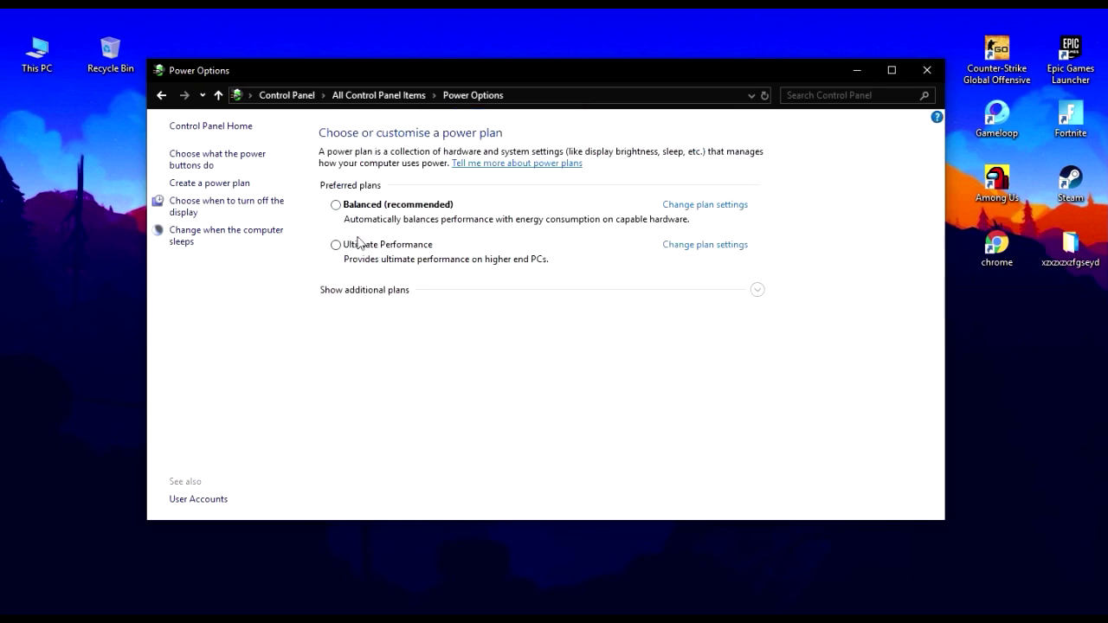
{"action": "left_click", "coordinate": [927, 70]}
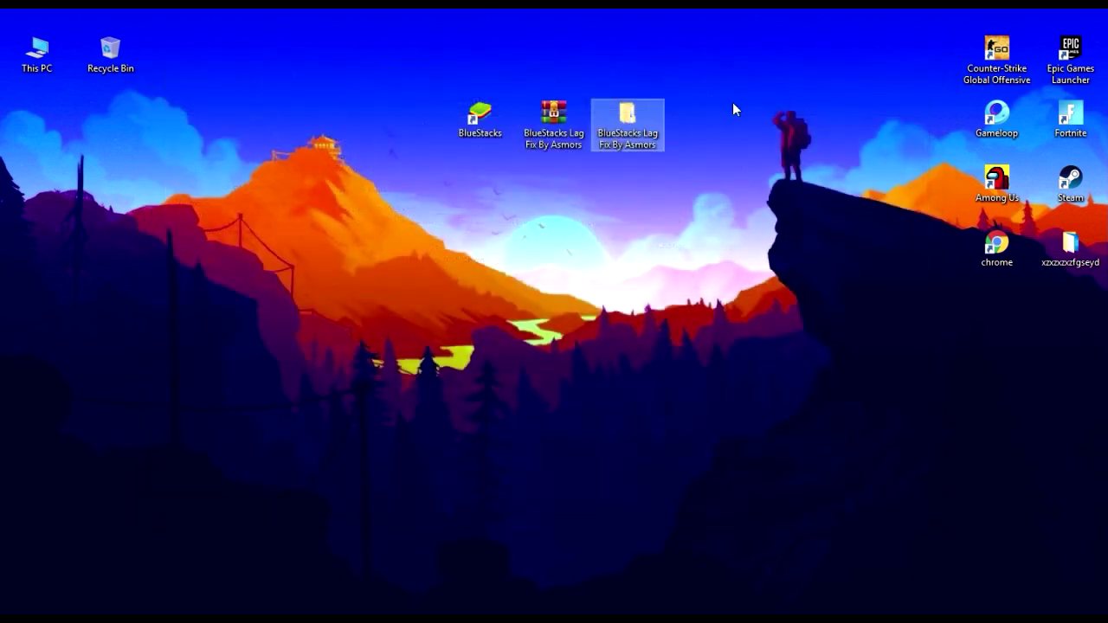
Open the 2- Optimizations folder inside the BlueStacks Lag Fix By Asmors folder on the desktop
{"action": "double_click", "coordinate": [643, 116]}
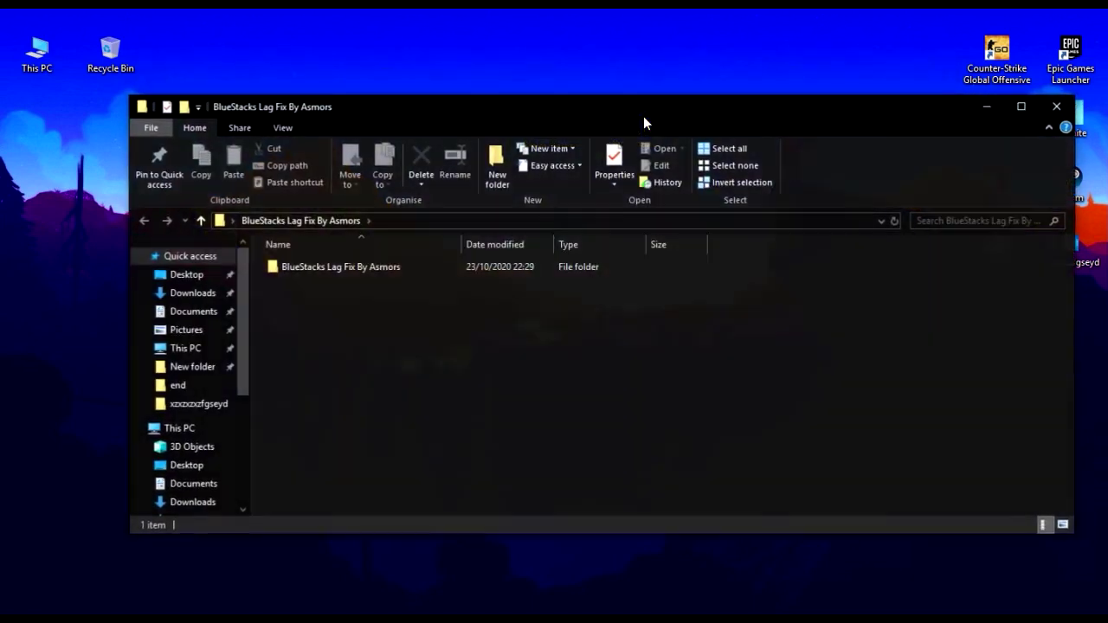
{"action": "double_click", "coordinate": [311, 268]}
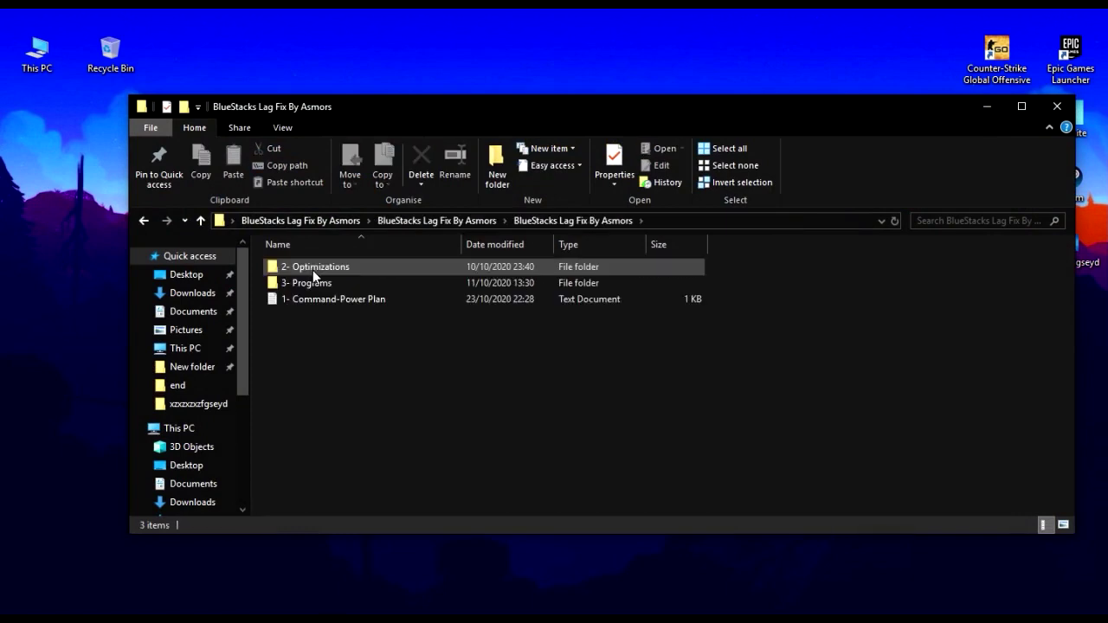
{"action": "double_click", "coordinate": [312, 269]}
{"action": "left_click_drag", "start_coordinate": [427, 333], "coordinate": [355, 283]}
Merge the Boost FPS and Boost Laptop Responsiveness registry files into the registry
{"action": "double_click", "coordinate": [301, 266]}
{"action": "left_click", "coordinate": [668, 331]}
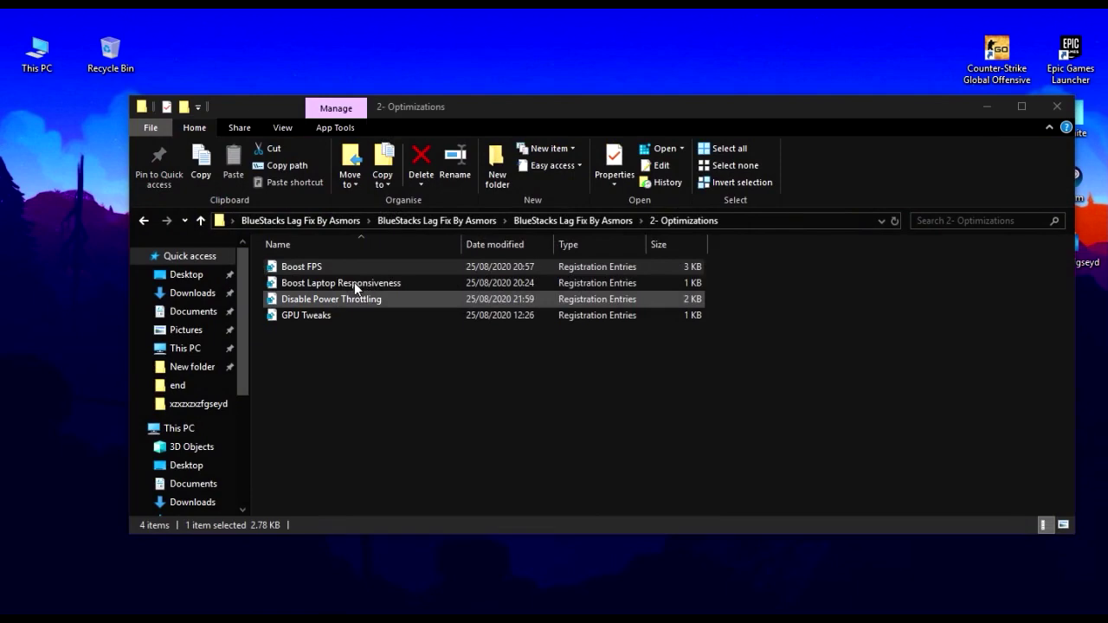
{"action": "double_click", "coordinate": [354, 282]}
{"action": "left_click", "coordinate": [668, 337]}
{"action": "key", "text": "Return"}
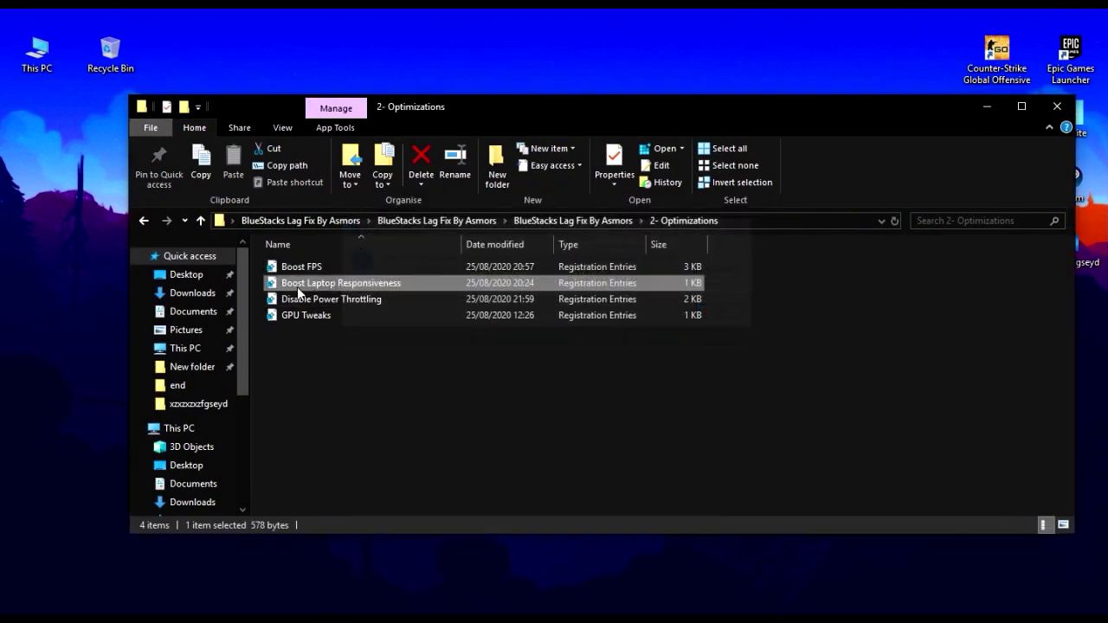
Merge the Disable Power Throttling and GPU Tweaks registry files into the registry
{"action": "double_click", "coordinate": [297, 299]}
{"action": "left_click", "coordinate": [662, 336]}
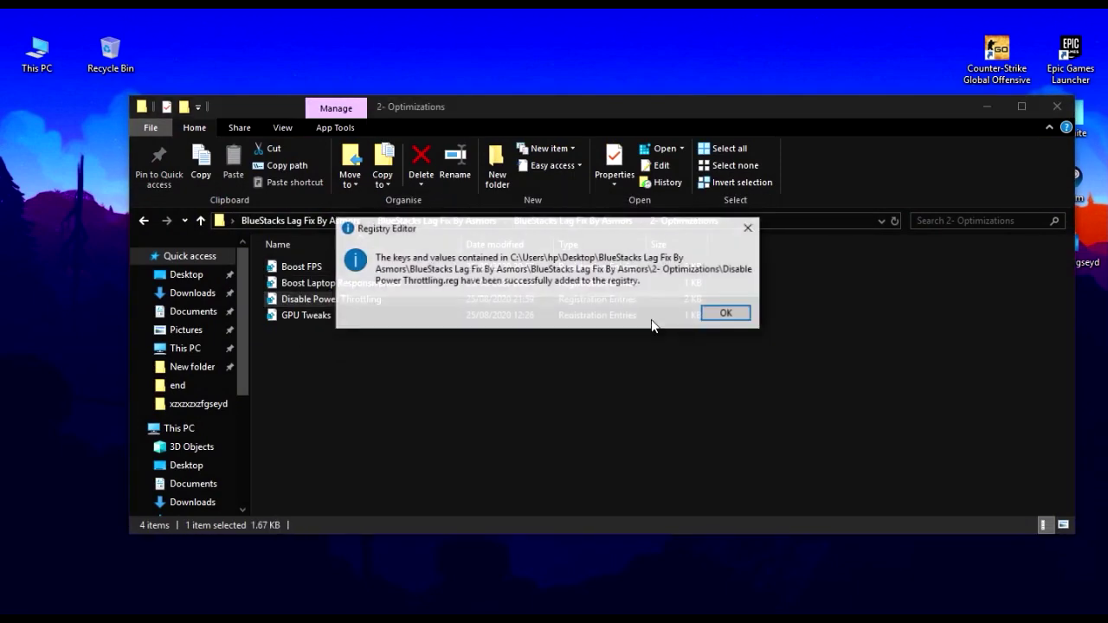
{"action": "key", "text": "Return"}
{"action": "double_click", "coordinate": [416, 313]}
{"action": "left_click", "coordinate": [671, 329]}
{"action": "key", "text": "Return"}
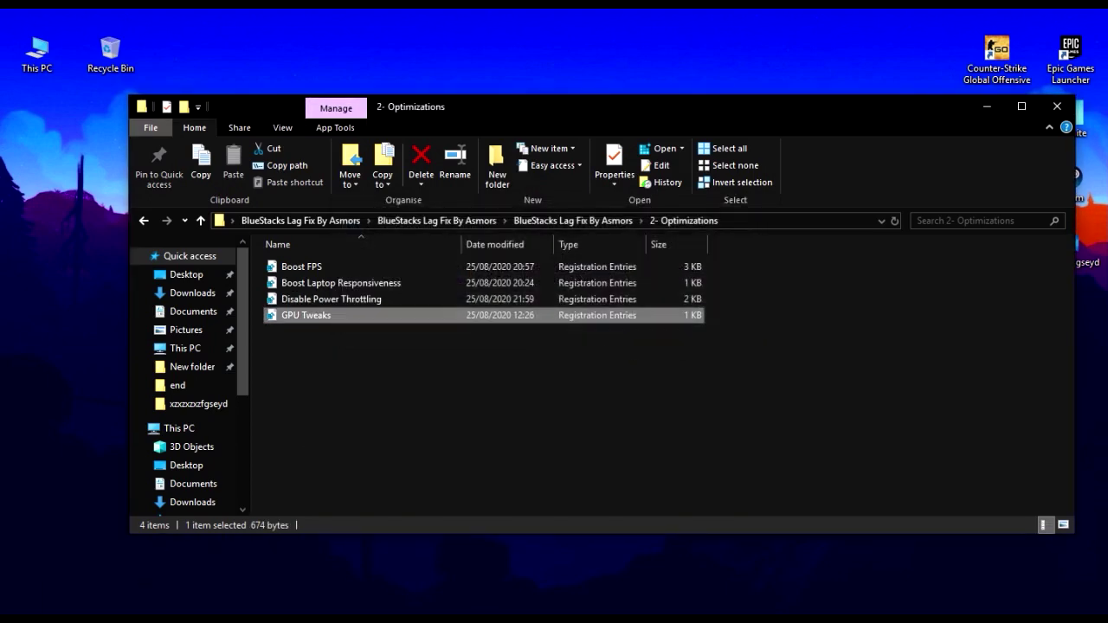
{"action": "left_click", "coordinate": [750, 313]}
Launch MBSetup from the 3- Programs folder and close the Malwarebytes installer window
{"action": "key", "text": "alt+Up"}
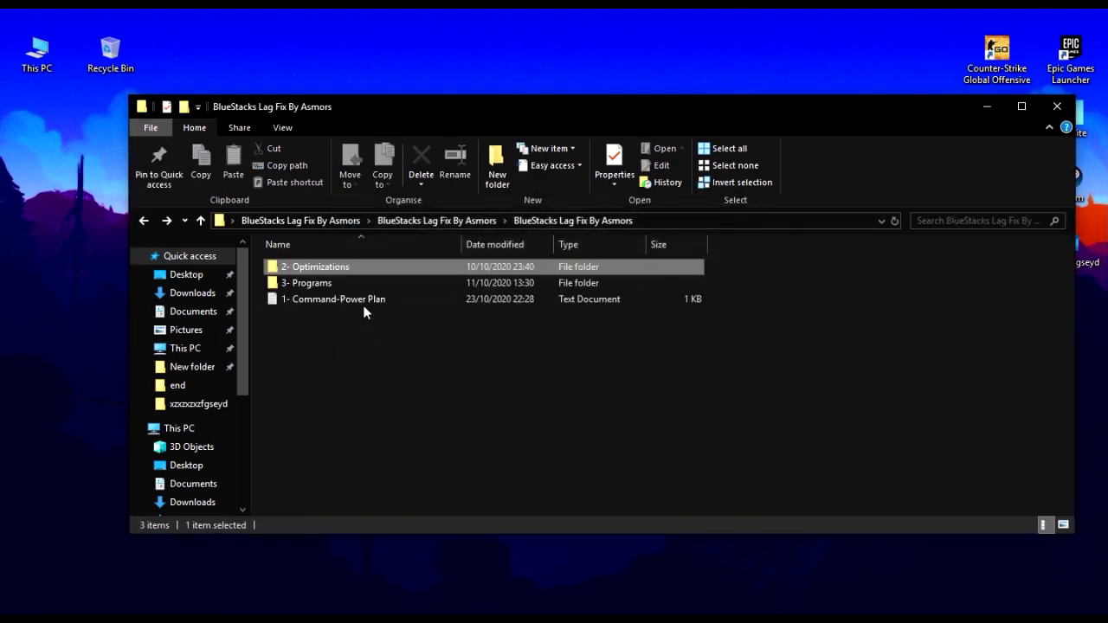
{"action": "left_click", "coordinate": [342, 283]}
{"action": "double_click", "coordinate": [342, 284]}
{"action": "left_click_drag", "start_coordinate": [532, 340], "coordinate": [479, 352]}
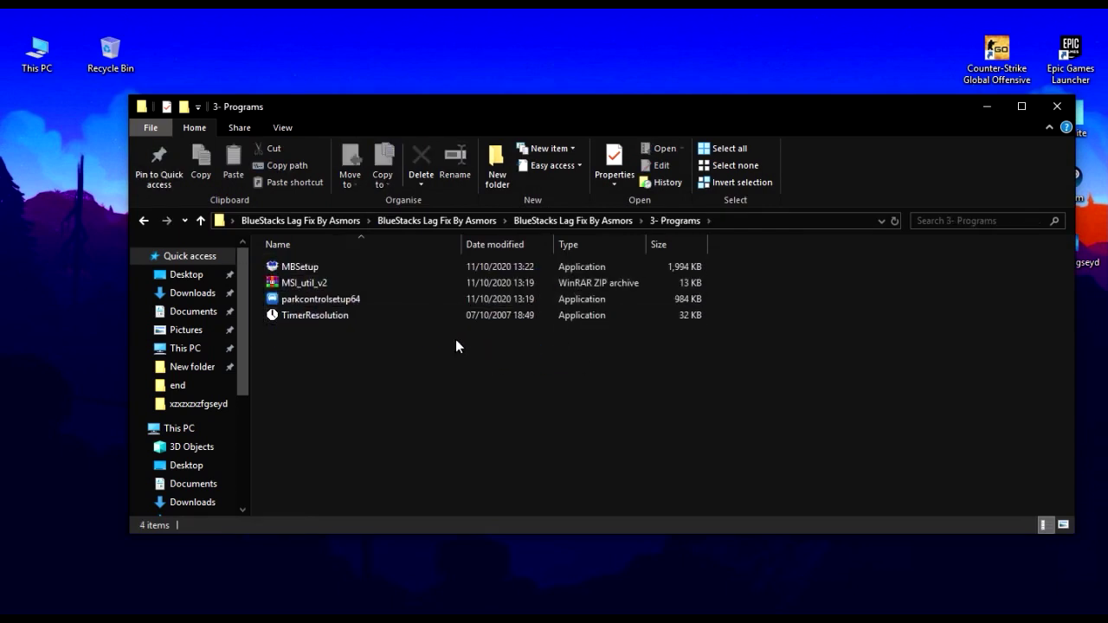
{"action": "left_click", "coordinate": [294, 271]}
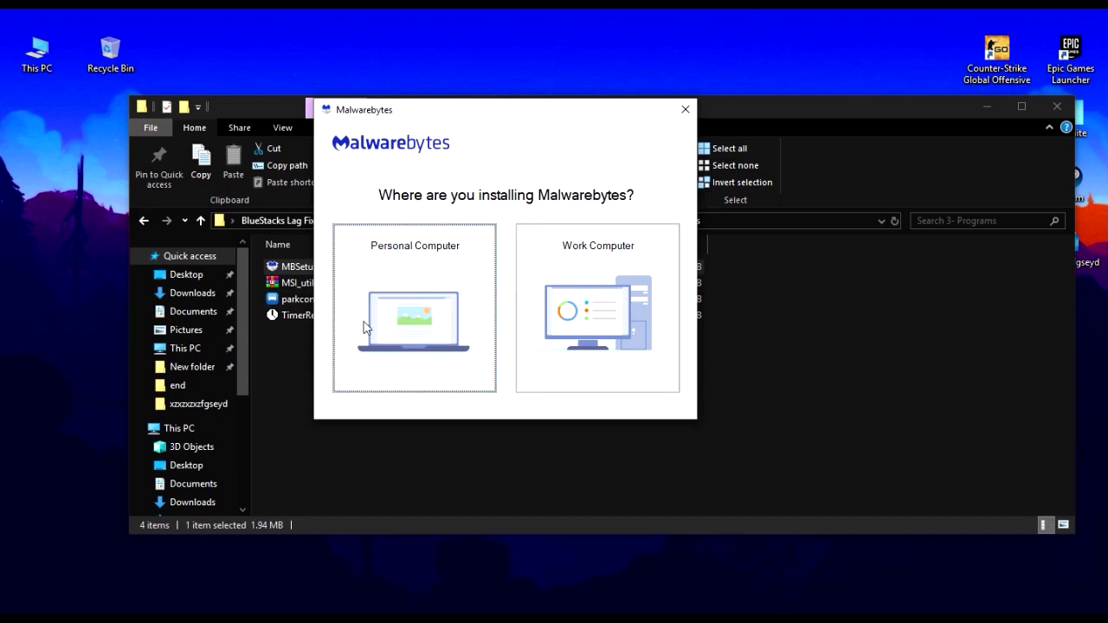
{"action": "left_click", "coordinate": [684, 109]}
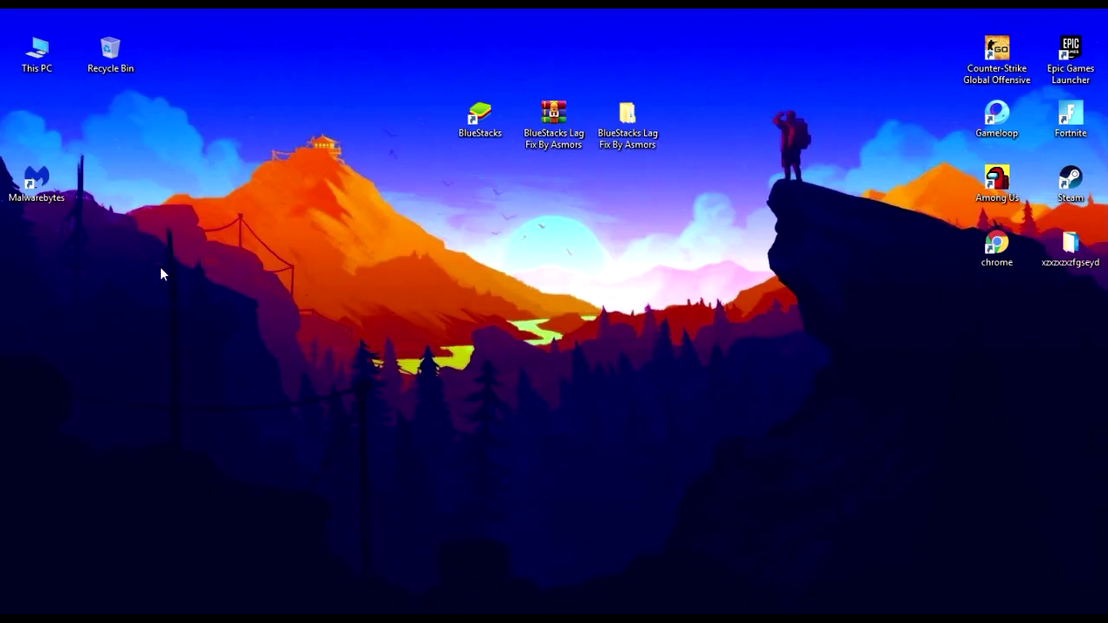
Open Malwarebytes from the desktop, dismiss the proxy settings message, and run a threat scan
{"action": "double_click", "coordinate": [27, 182]}
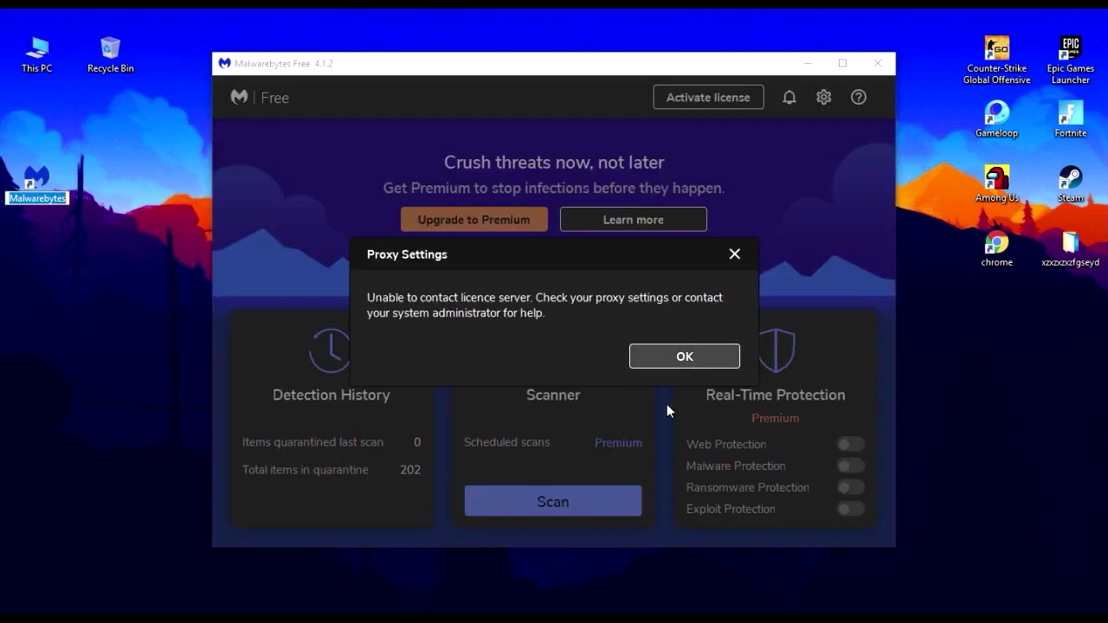
{"action": "left_click", "coordinate": [701, 358]}
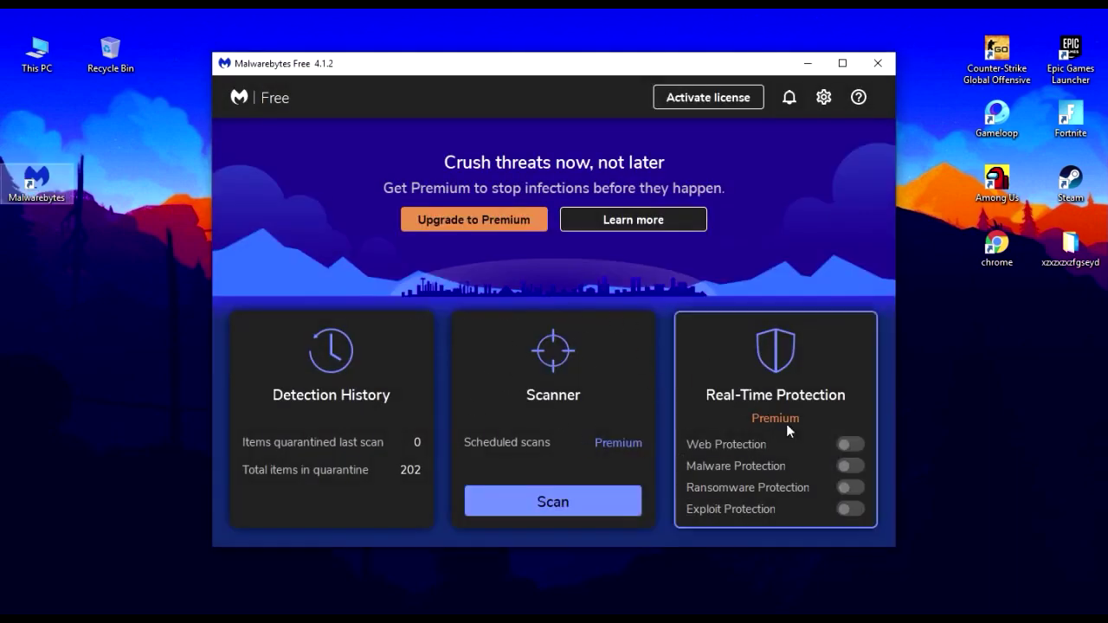
{"action": "left_click", "coordinate": [538, 508]}
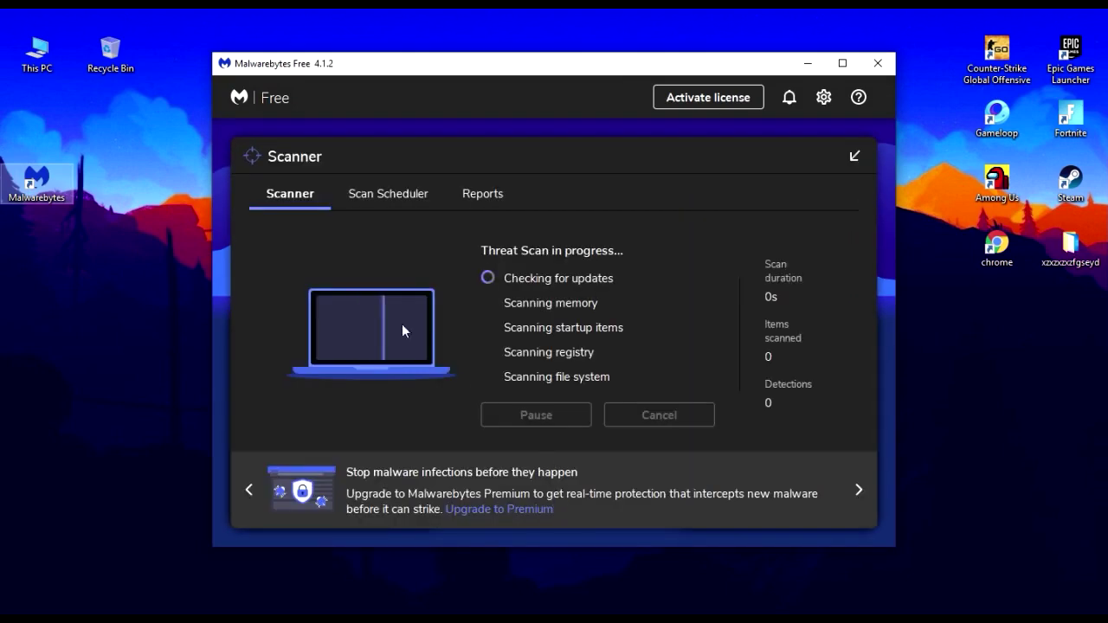
{"action": "left_click", "coordinate": [675, 290]}
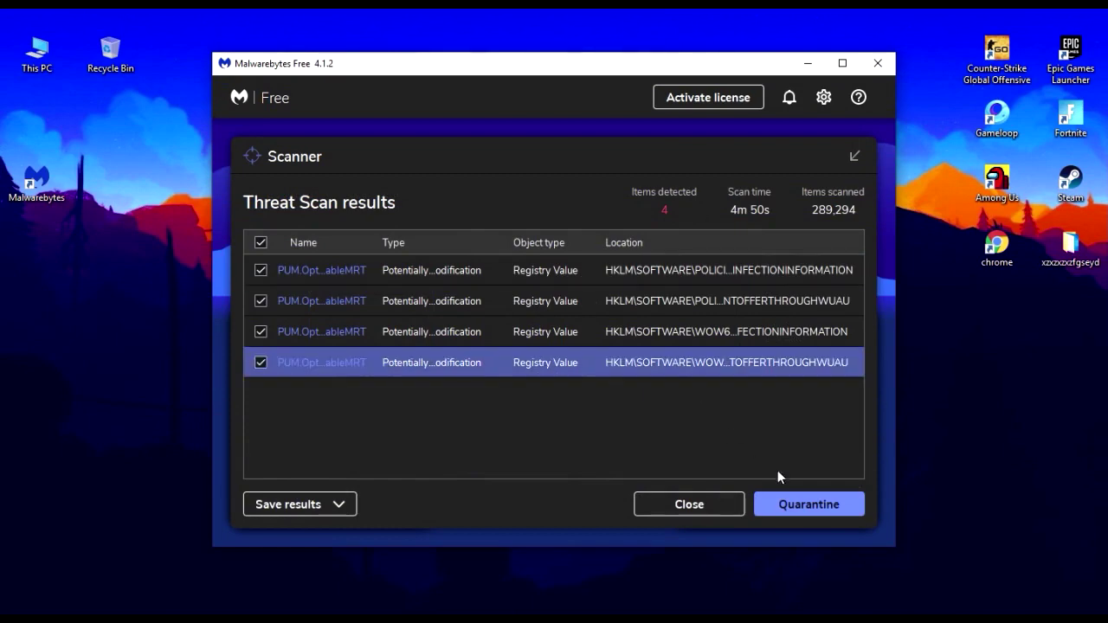
Quarantine all items detected by the threat scan and close Malwarebytes
{"action": "left_click", "coordinate": [805, 500]}
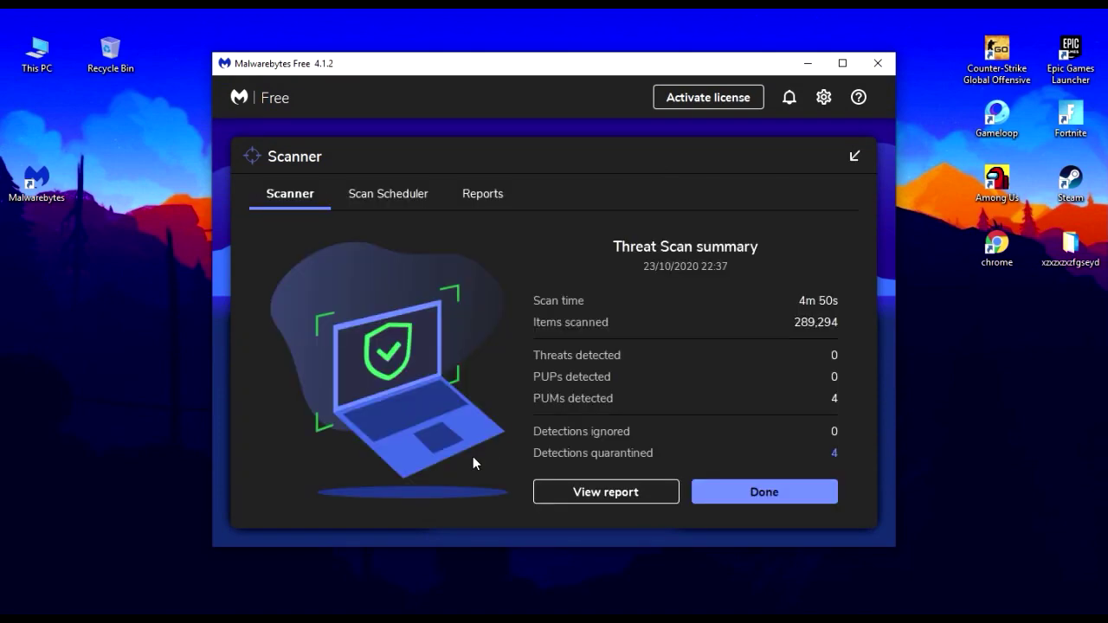
{"action": "left_click", "coordinate": [759, 492]}
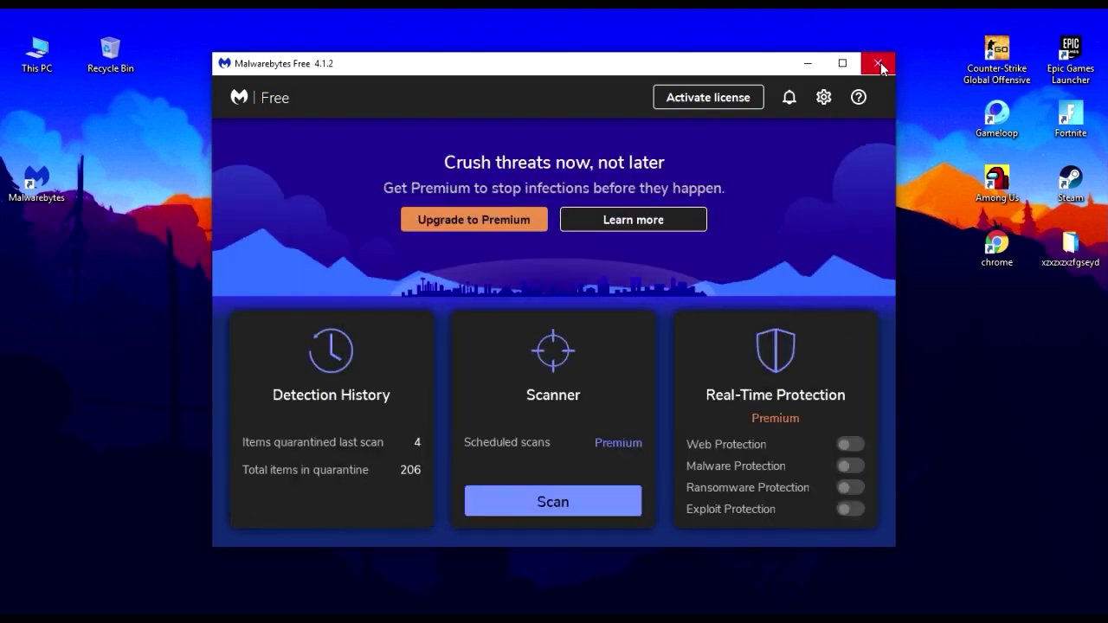
{"action": "left_click", "coordinate": [877, 63]}
{"action": "right_click", "coordinate": [315, 251]}
{"action": "left_click", "coordinate": [357, 289]}
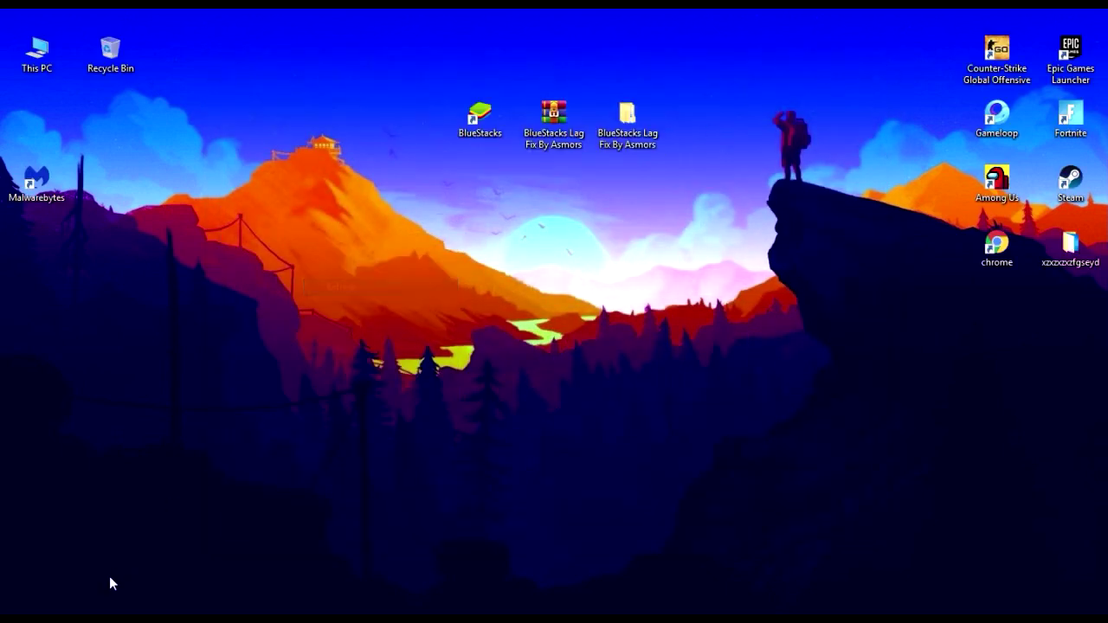
Bring back the 3- Programs folder, launch MSI_util_v2.exe from the MSI_util_v2 archive, and close WinRAR
{"action": "mouse_move", "coordinate": [113, 610]}
{"action": "left_click", "coordinate": [334, 589]}
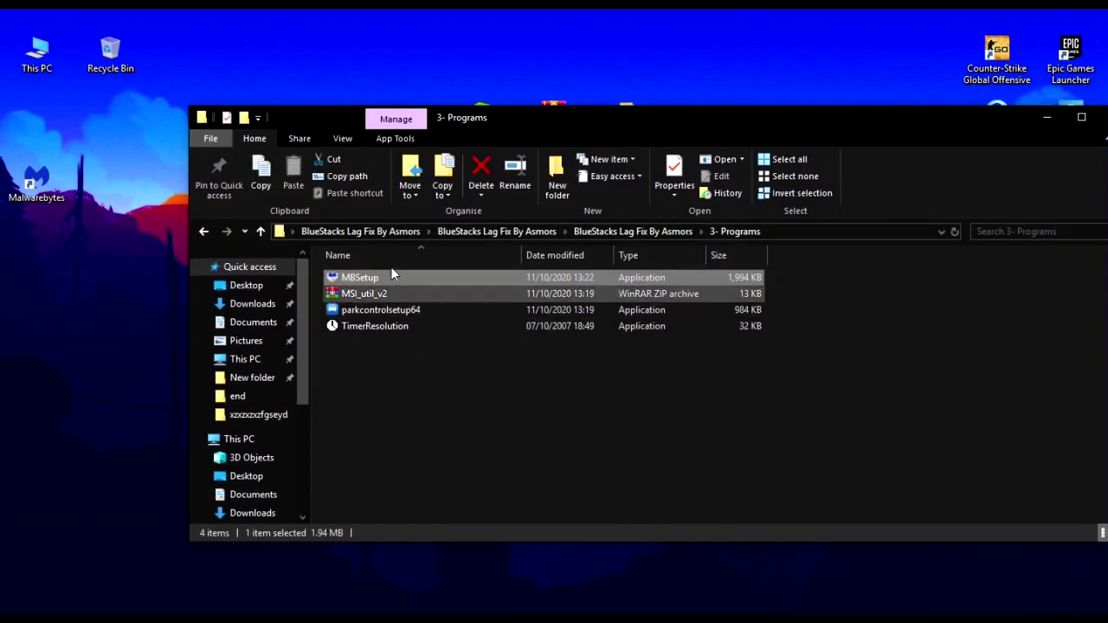
{"action": "double_click", "coordinate": [395, 291]}
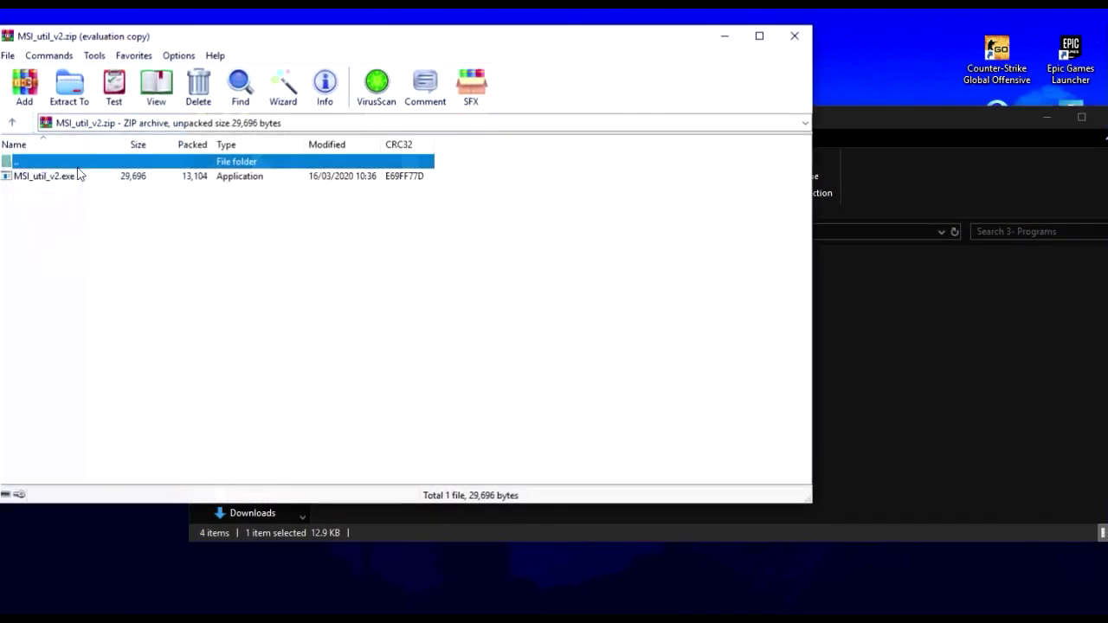
{"action": "left_click", "coordinate": [82, 175]}
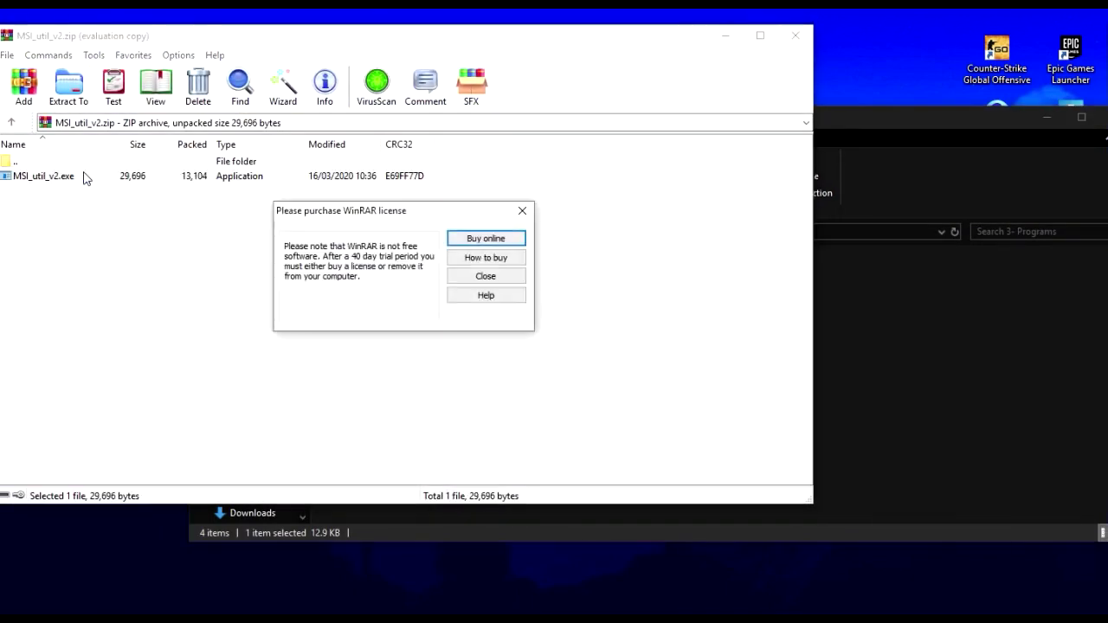
{"action": "left_click", "coordinate": [522, 211]}
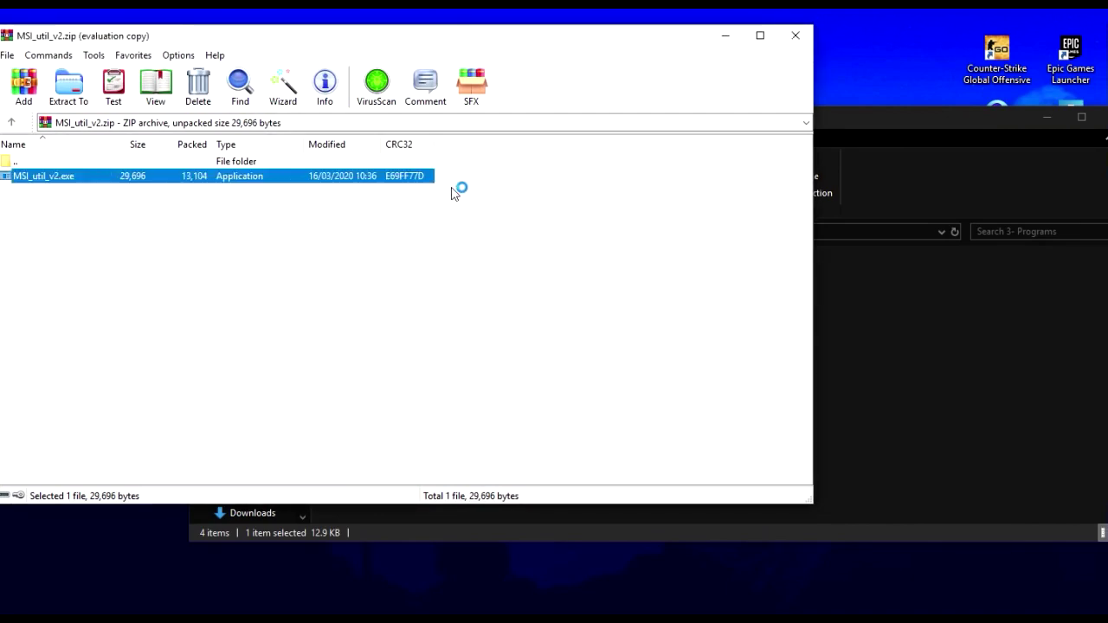
{"action": "left_click", "coordinate": [795, 36]}
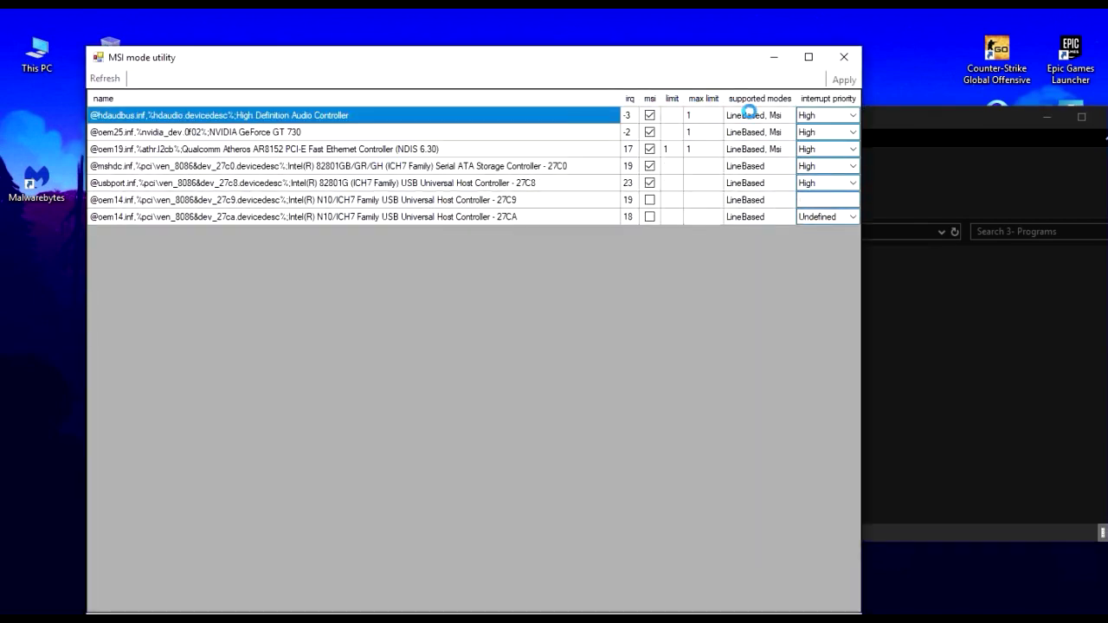
In the MSI mode utility, keep msi enabled for the NVIDIA GeForce GT 730 and set its interrupt priority to High
{"action": "left_click", "coordinate": [855, 181]}
{"action": "left_click", "coordinate": [169, 133]}
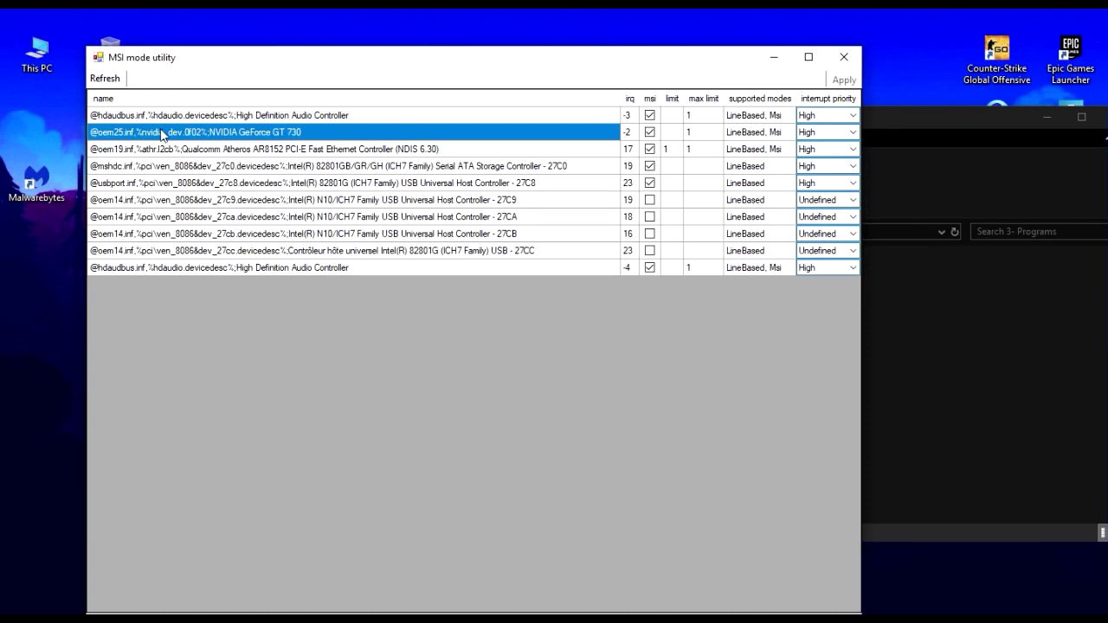
{"action": "left_click", "coordinate": [650, 136]}
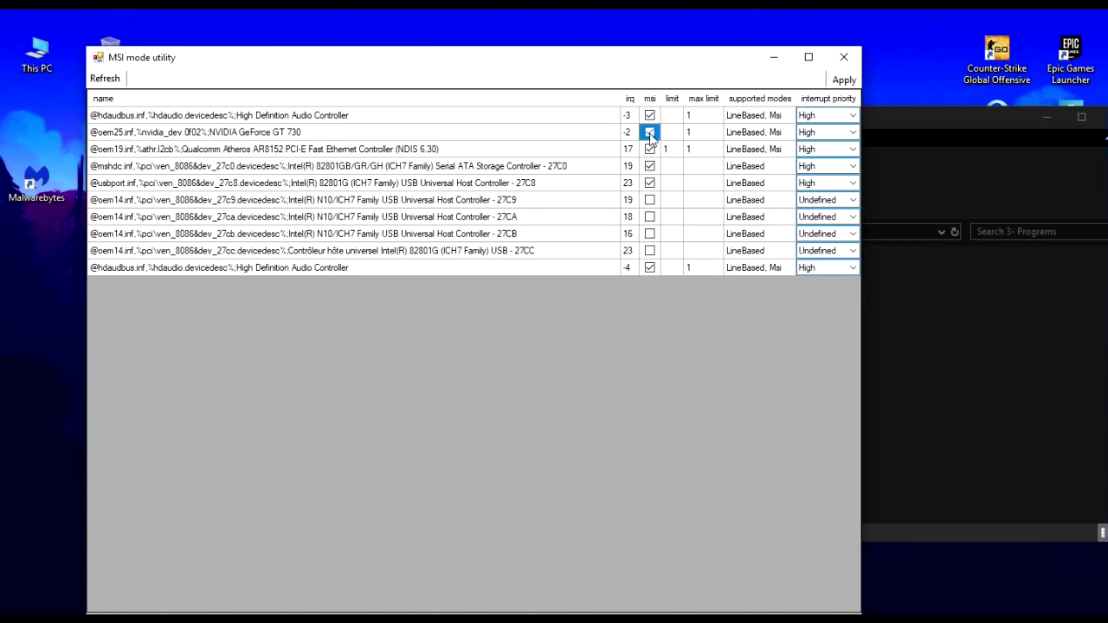
{"action": "left_click", "coordinate": [650, 132]}
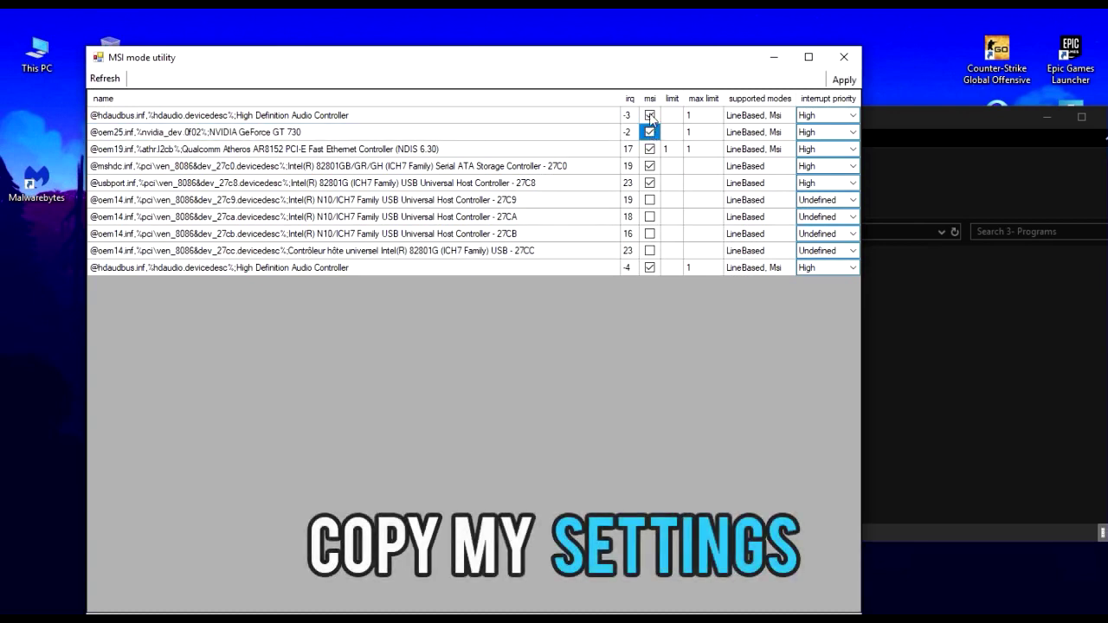
{"action": "left_click", "coordinate": [833, 136]}
{"action": "left_click", "coordinate": [836, 179]}
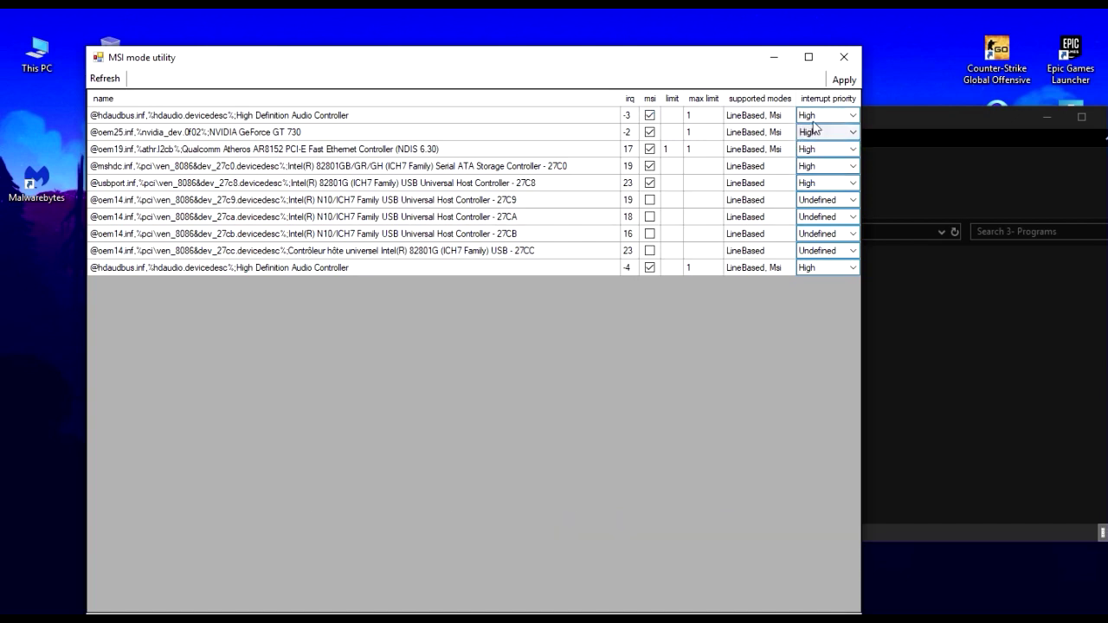
Enable msi and set interrupt priority to High for the four USB controllers still Undefined, keep High for the first audio controller, and close the utility
{"action": "left_click", "coordinate": [814, 119]}
{"action": "left_click", "coordinate": [830, 161]}
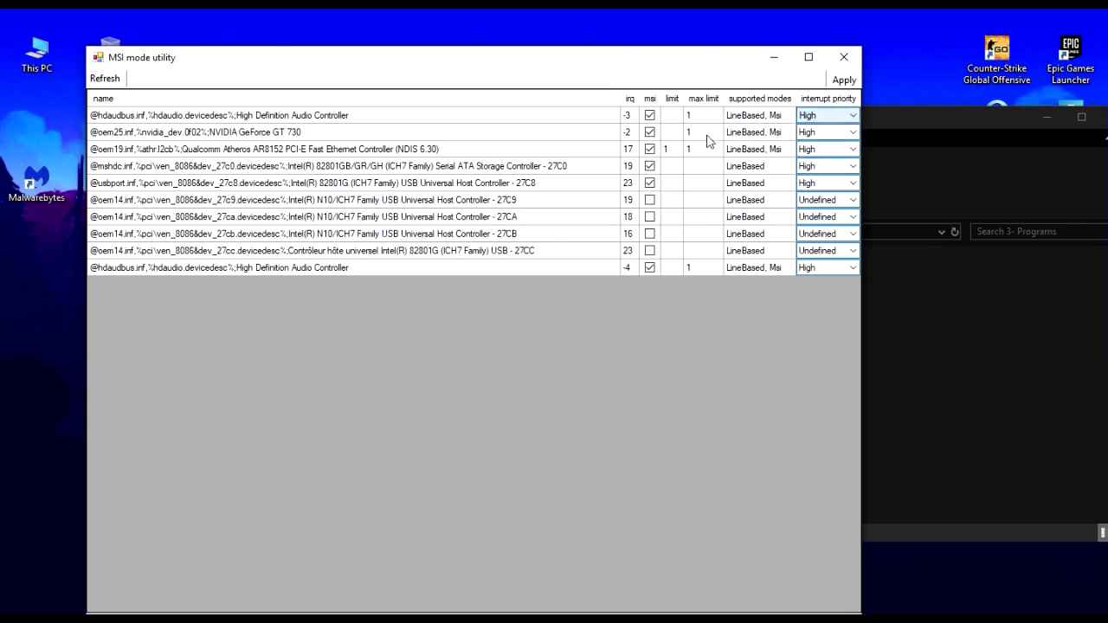
{"action": "left_click", "coordinate": [650, 214]}
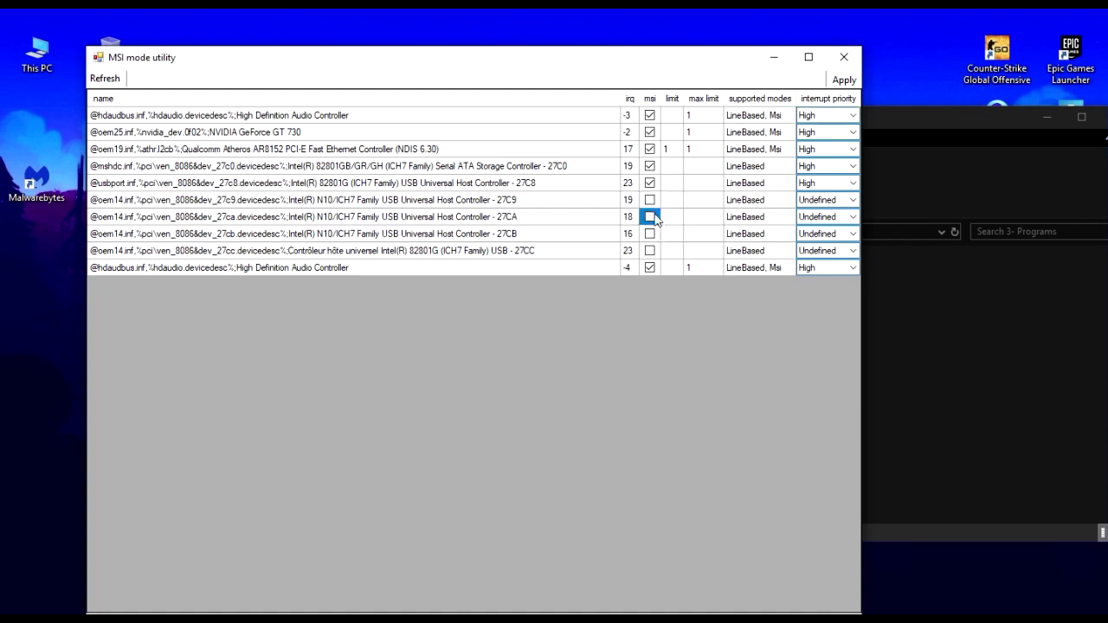
{"action": "left_click", "coordinate": [835, 253]}
{"action": "left_click", "coordinate": [813, 294]}
{"action": "left_click", "coordinate": [827, 234]}
{"action": "left_click", "coordinate": [824, 277]}
{"action": "left_click", "coordinate": [831, 217]}
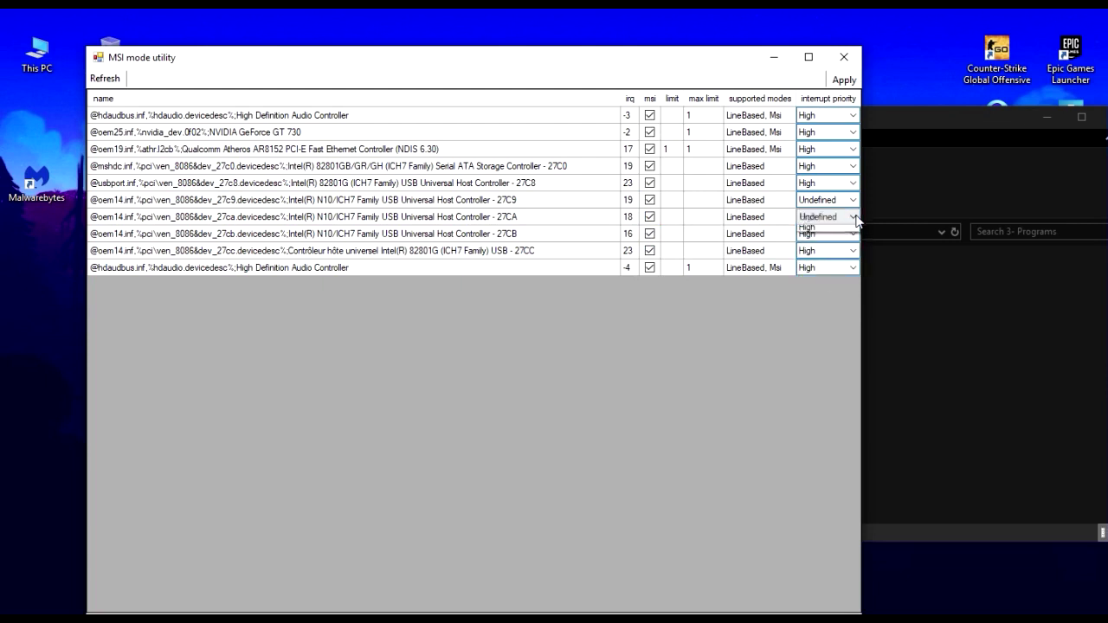
{"action": "left_click", "coordinate": [815, 261]}
{"action": "left_click", "coordinate": [833, 200]}
{"action": "left_click", "coordinate": [814, 244]}
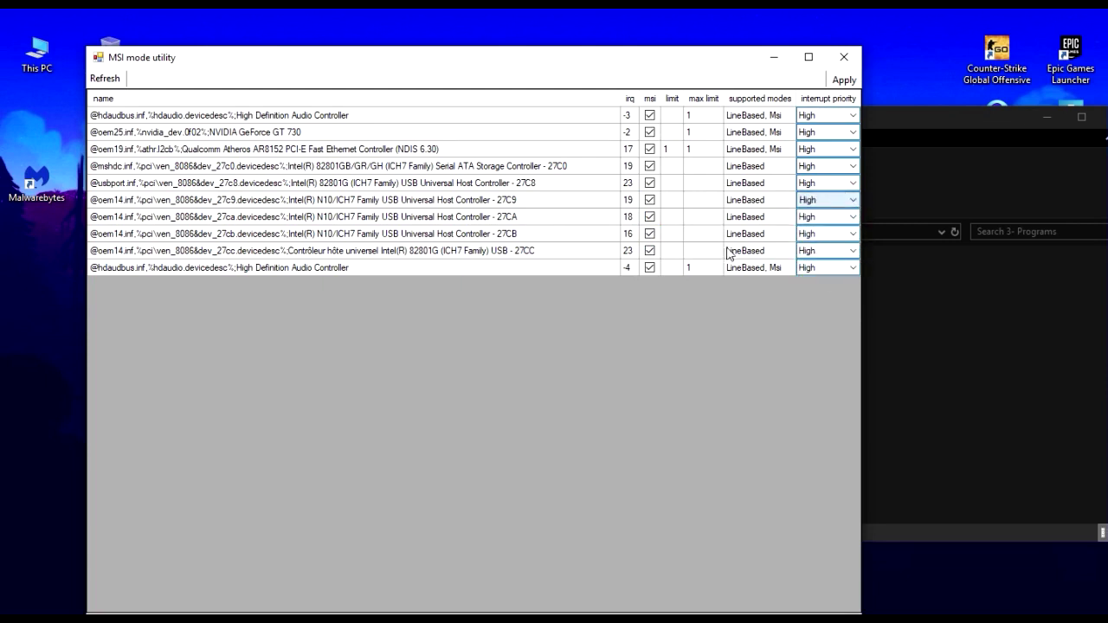
{"action": "left_click", "coordinate": [843, 58]}
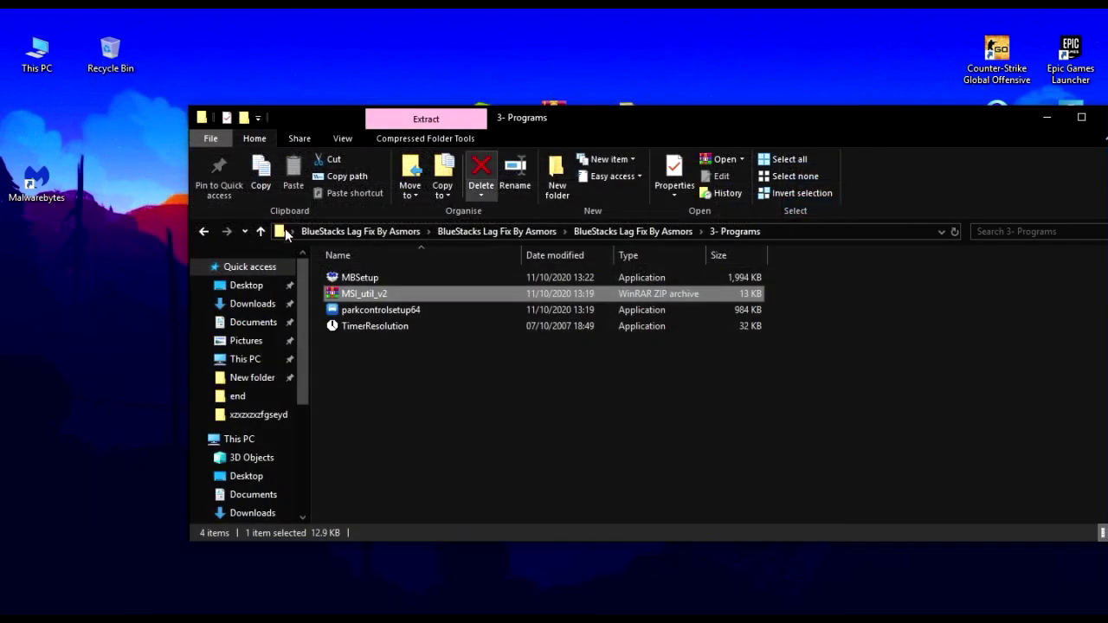
Run parkcontrolsetup64 from the 3- Programs folder and complete the ParkControl installation
{"action": "left_click", "coordinate": [391, 313]}
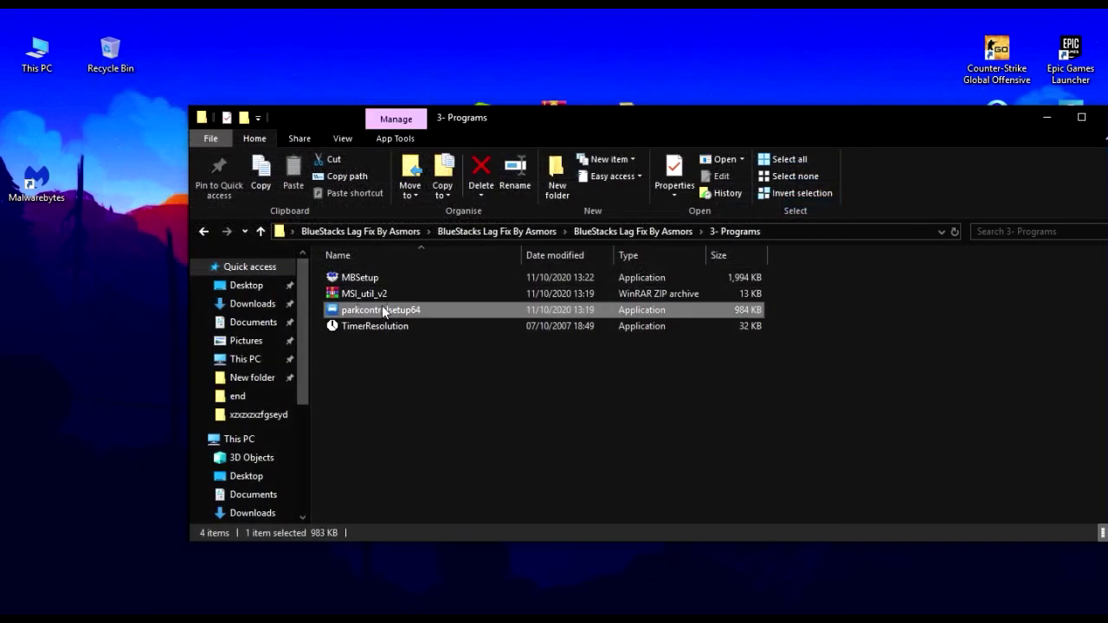
{"action": "left_click", "coordinate": [550, 344]}
{"action": "left_click", "coordinate": [631, 433]}
{"action": "left_click", "coordinate": [637, 431]}
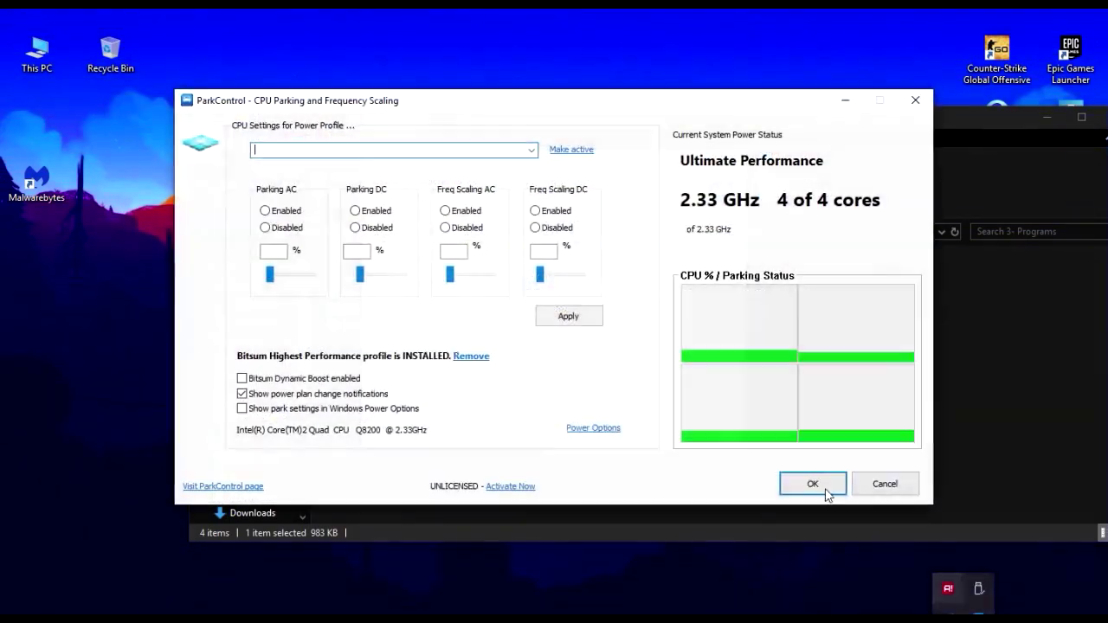
In ParkControl, choose the Ultimate Performance profile and enable parking and frequency scaling for both AC and DC
{"action": "left_click", "coordinate": [531, 150]}
{"action": "left_click", "coordinate": [482, 205]}
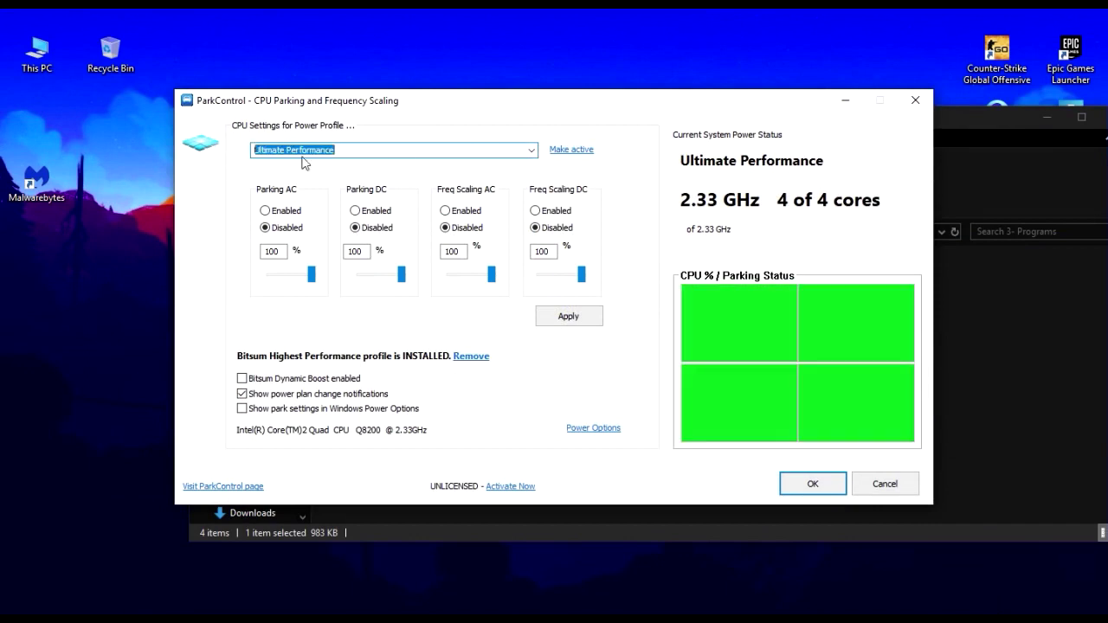
{"action": "left_click", "coordinate": [531, 149]}
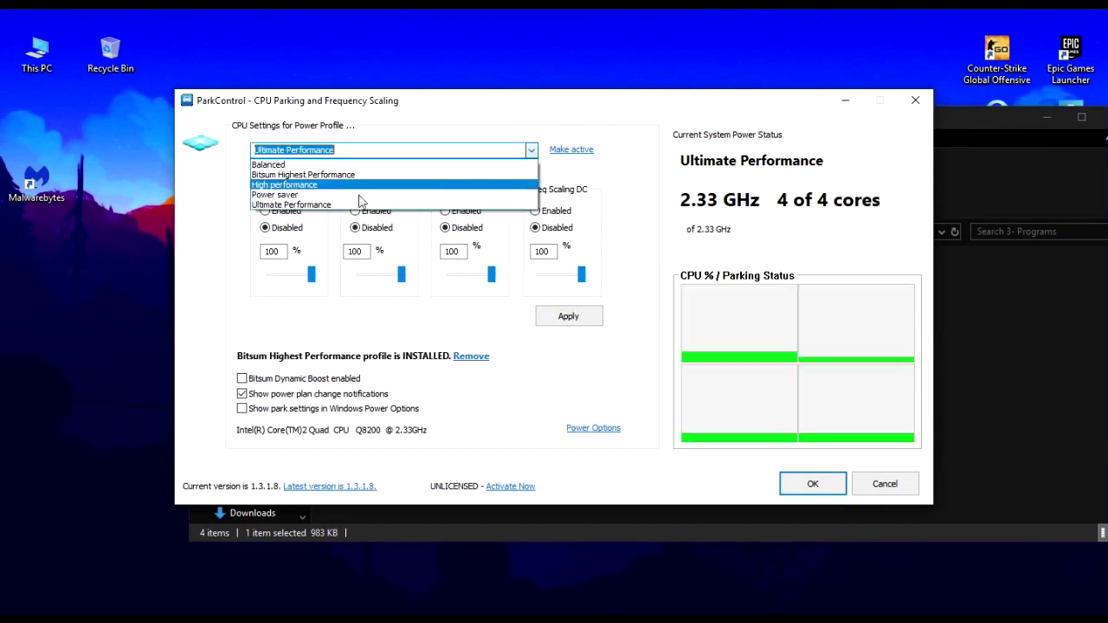
{"action": "left_click", "coordinate": [298, 205]}
{"action": "left_click", "coordinate": [446, 229]}
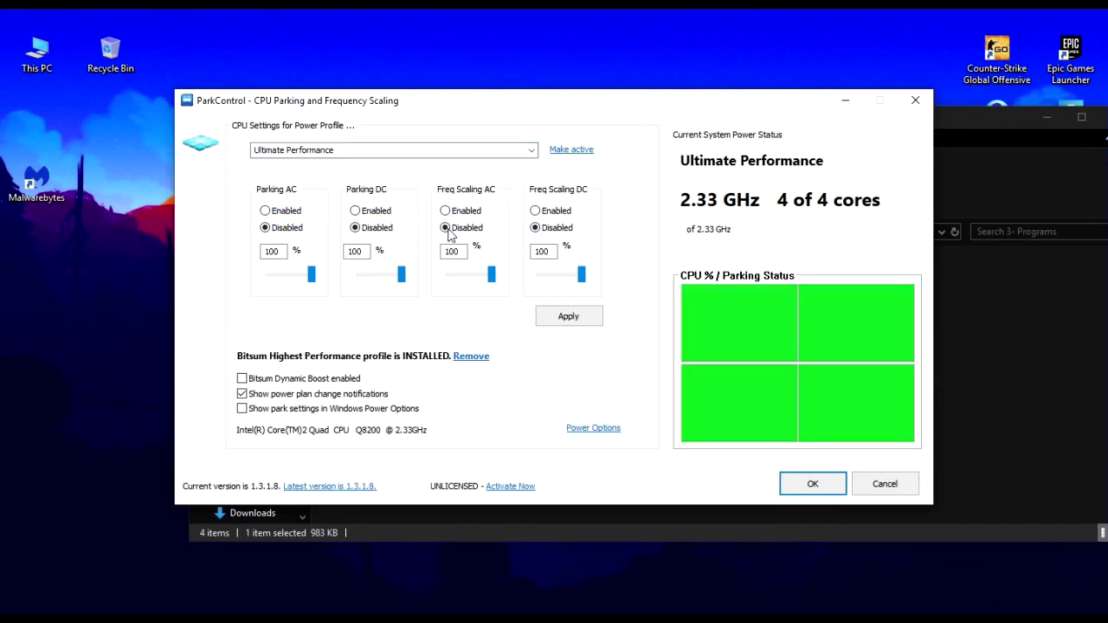
{"action": "left_click", "coordinate": [287, 210]}
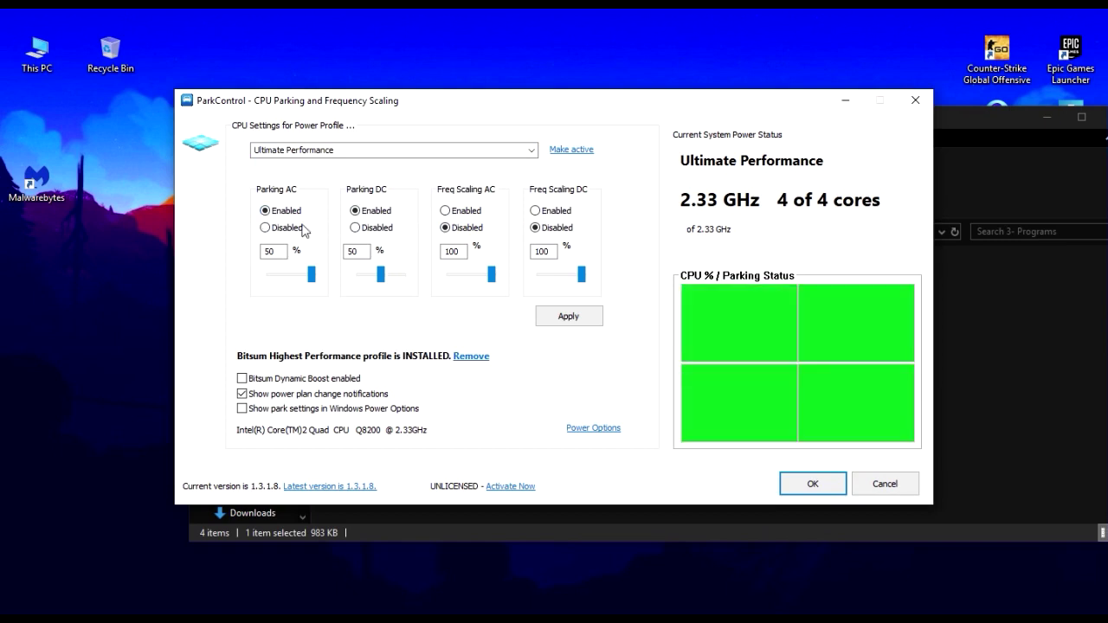
{"action": "left_click", "coordinate": [534, 211]}
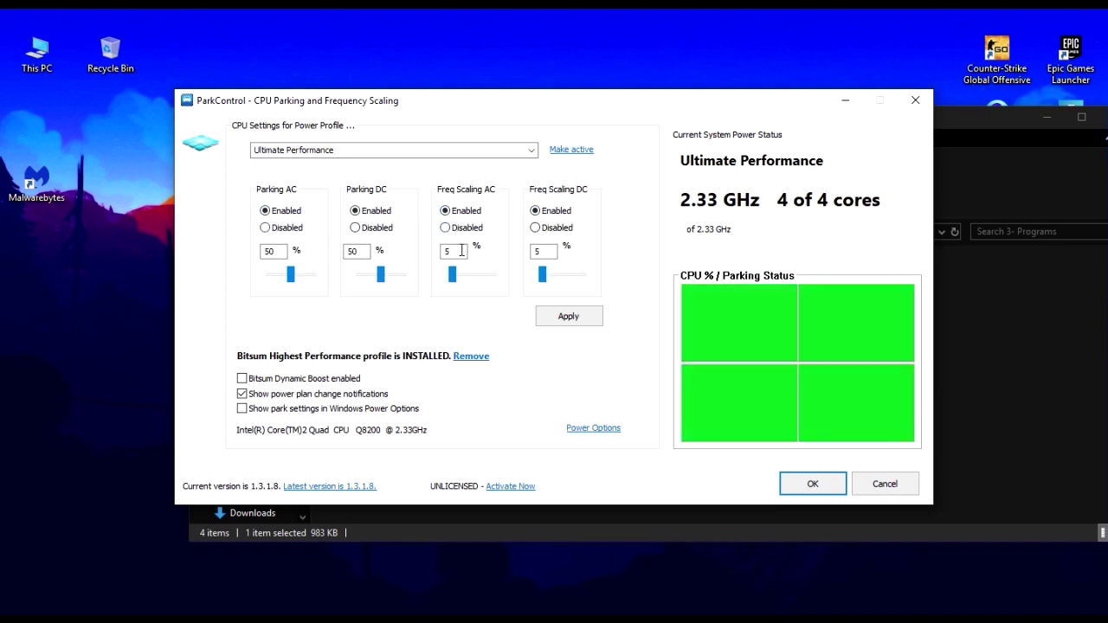
Set the AC and DC parking and frequency scaling percentages to 100, apply them, and close ParkControl with OK
{"action": "type", "text": "10"}
{"action": "type", "text": "10"}
{"action": "left_click", "coordinate": [461, 252]}
{"action": "key", "text": "BackSpace"}
{"action": "type", "text": "0"}
{"action": "double_click", "coordinate": [355, 251]}
{"action": "type", "text": "1"}
{"action": "double_click", "coordinate": [269, 251]}
{"action": "type", "text": "100"}
{"action": "left_click", "coordinate": [581, 316]}
{"action": "left_click", "coordinate": [813, 486]}
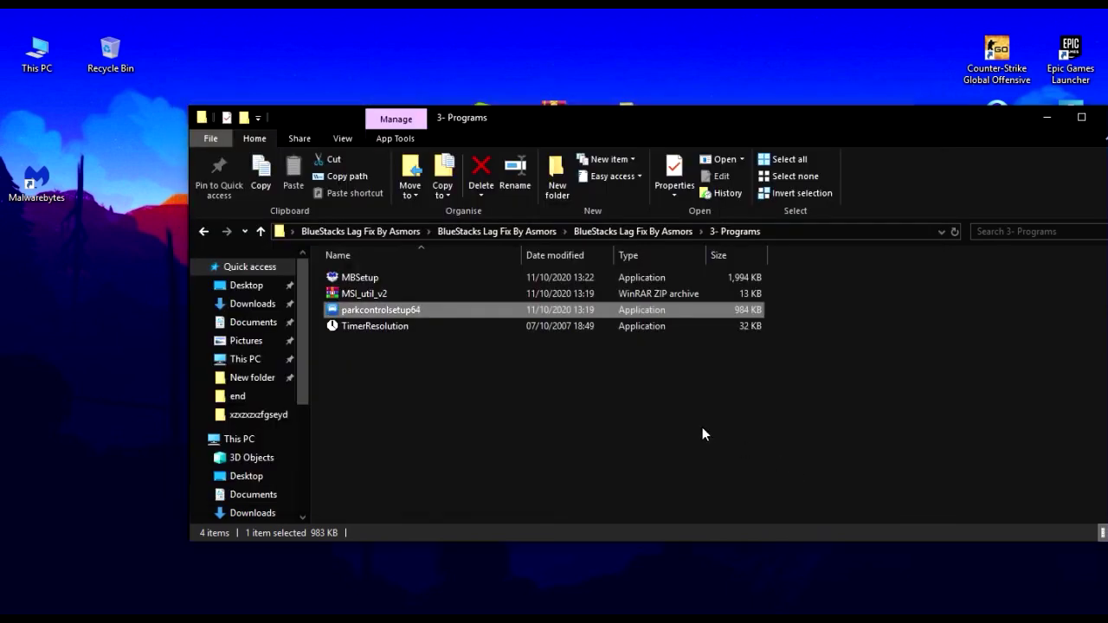
Create a desktop shortcut to TimerResolution and place it below the Malwarebytes icon
{"action": "right_click", "coordinate": [374, 327]}
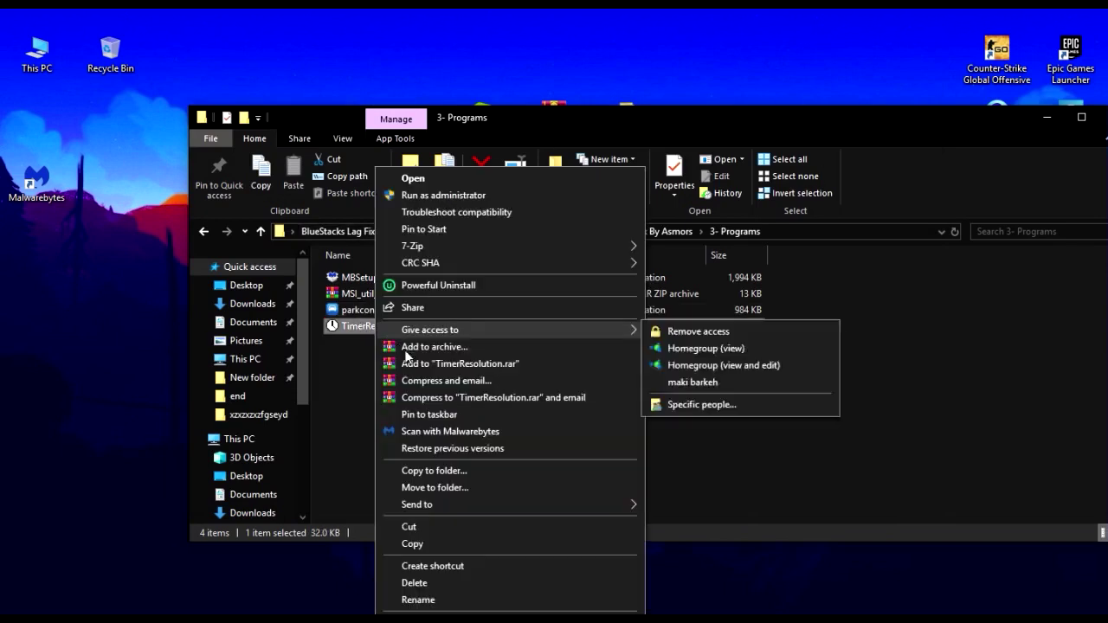
{"action": "mouse_move", "coordinate": [546, 510]}
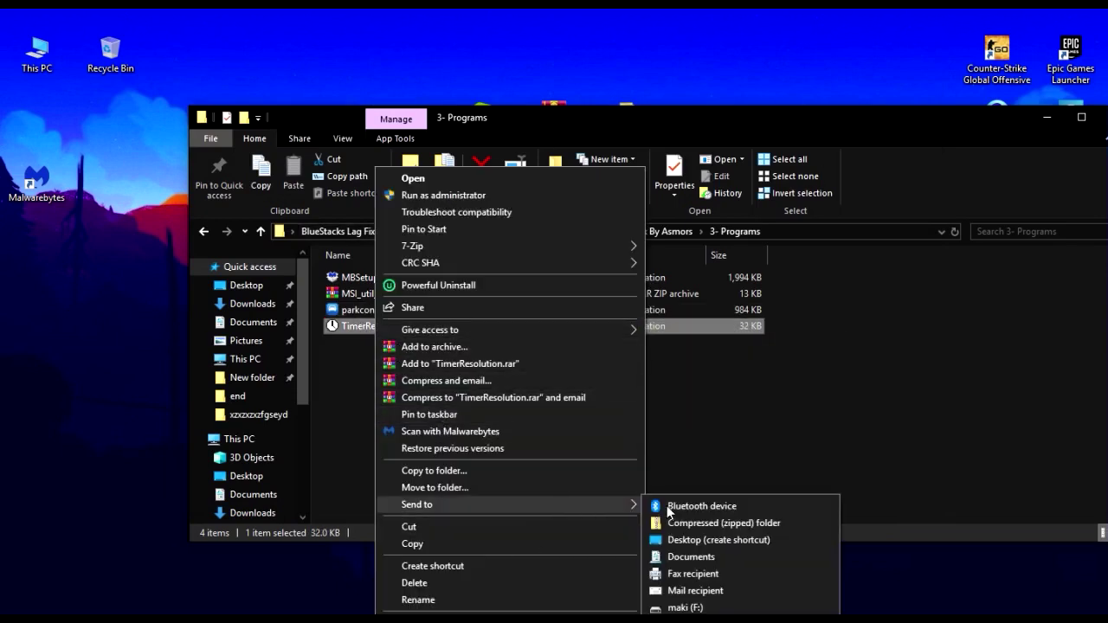
{"action": "left_click", "coordinate": [686, 539]}
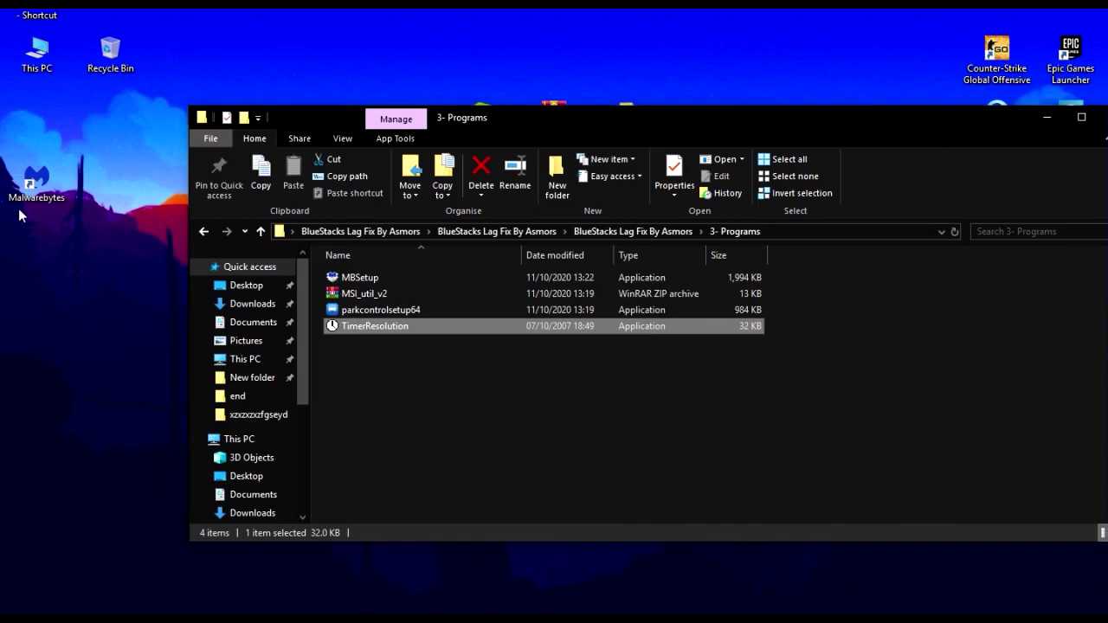
{"action": "left_click_drag", "start_coordinate": [13, 18], "coordinate": [48, 252]}
Rename the new desktop shortcut to TimerResolution
{"action": "right_click", "coordinate": [50, 260]}
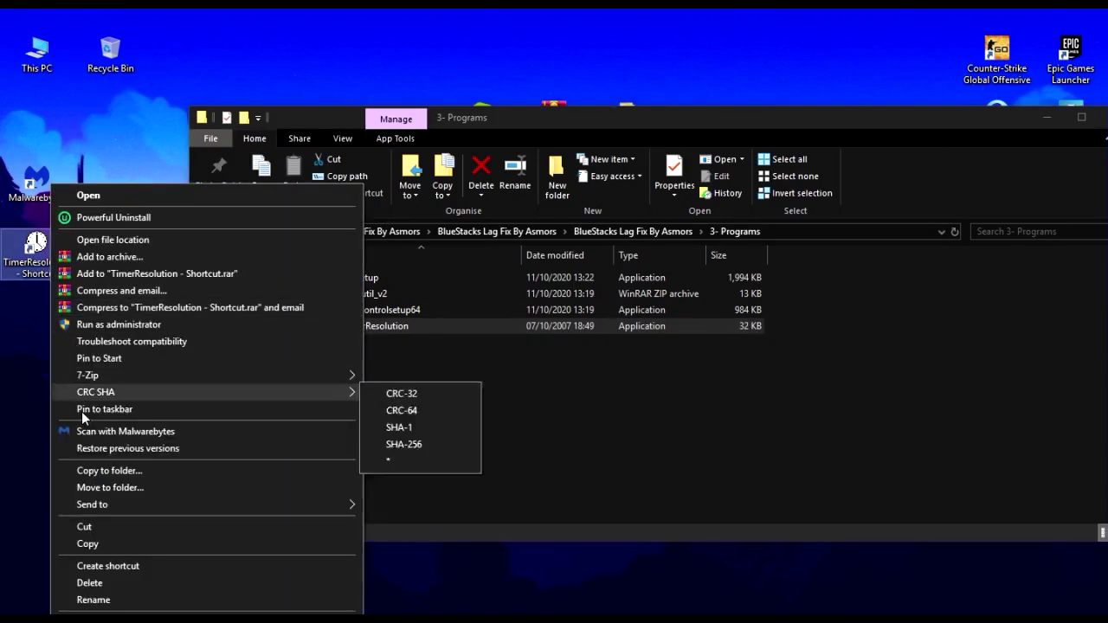
{"action": "left_click", "coordinate": [94, 600]}
{"action": "key", "text": "End"}
{"action": "key", "text": "BackSpace"}
{"action": "key", "text": "BackSpace"}
{"action": "key", "text": "BackSpace"}
{"action": "key", "text": "BackSpace"}
{"action": "key", "text": "BackSpace"}
{"action": "key", "text": "BackSpace"}
{"action": "key", "text": "BackSpace"}
{"action": "key", "text": "BackSpace"}
{"action": "key", "text": "BackSpace"}
{"action": "key", "text": "BackSpace"}
{"action": "key", "text": "BackSpace"}
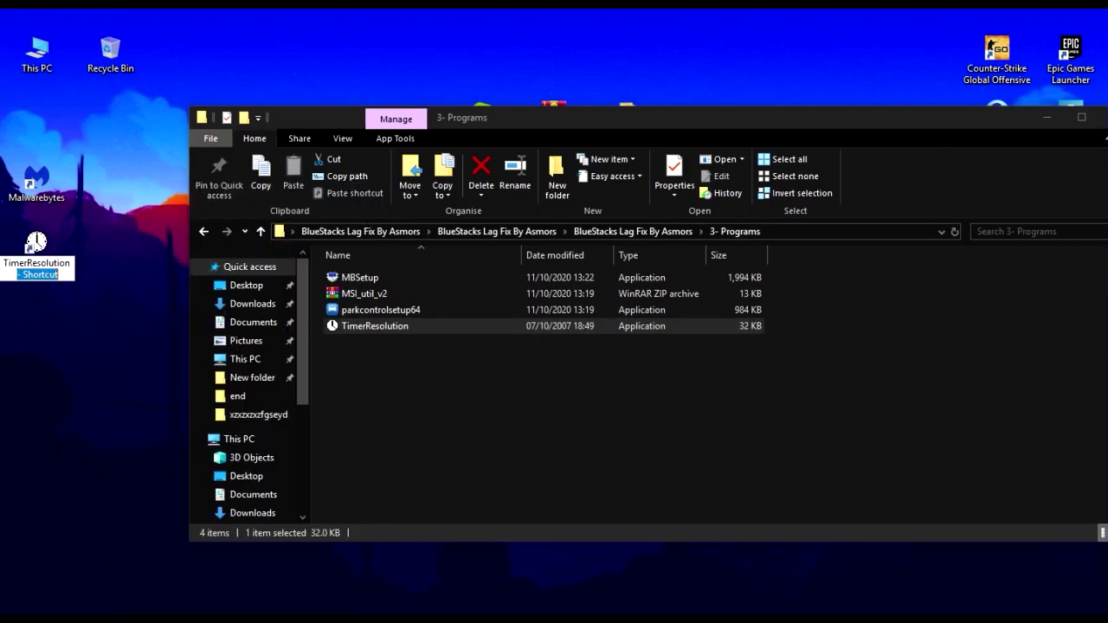
{"action": "key", "text": "Return"}
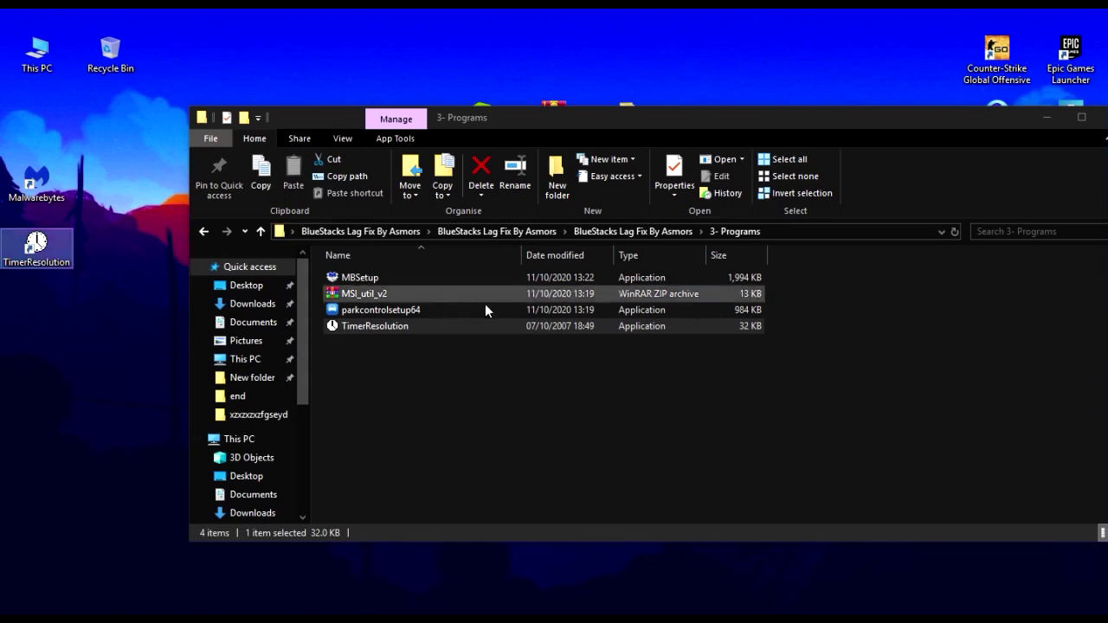
Bring up the Set Timer Resolution window, dismiss it, and close the 3- Programs folder window
{"action": "left_click", "coordinate": [125, 619]}
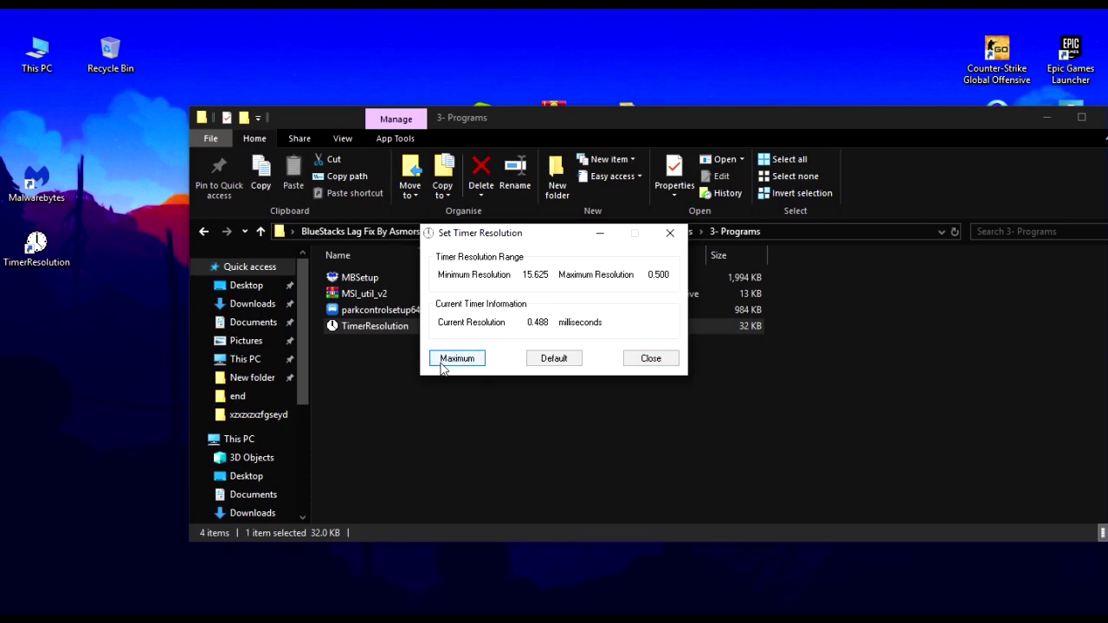
{"action": "left_click", "coordinate": [650, 358]}
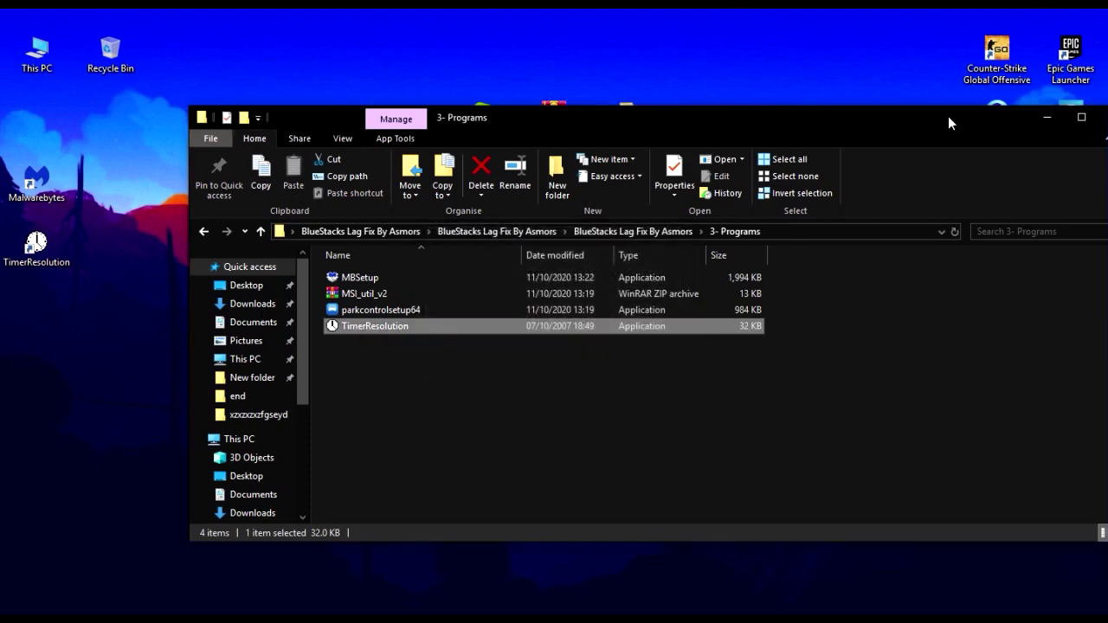
{"action": "left_click_drag", "start_coordinate": [1026, 122], "coordinate": [726, 157]}
{"action": "left_click_drag", "start_coordinate": [631, 157], "coordinate": [809, 132]}
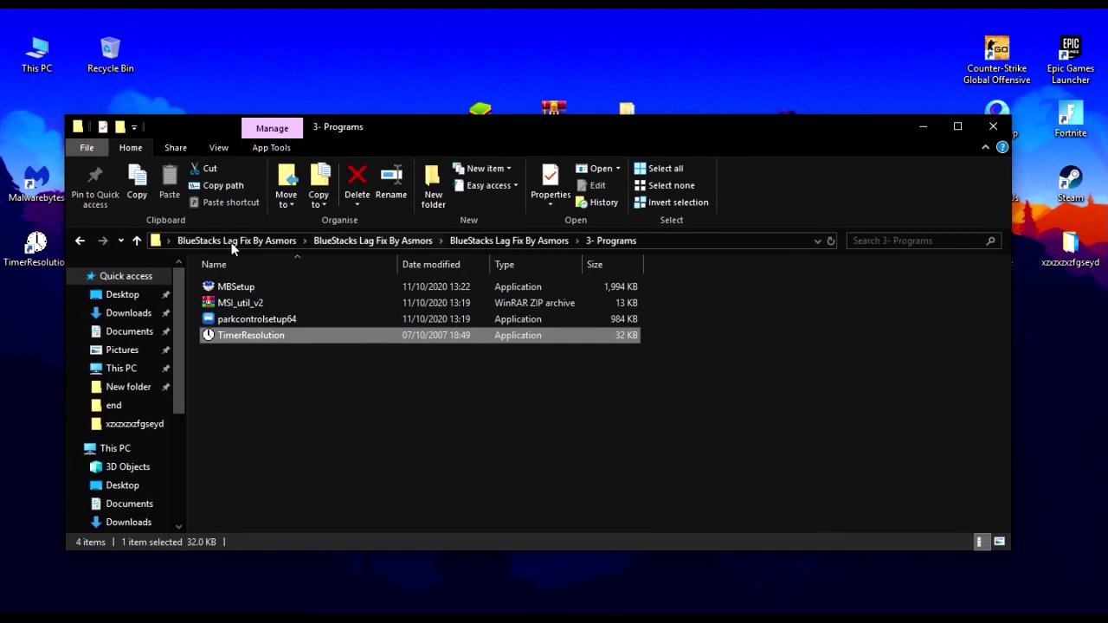
{"action": "left_click", "coordinate": [992, 129]}
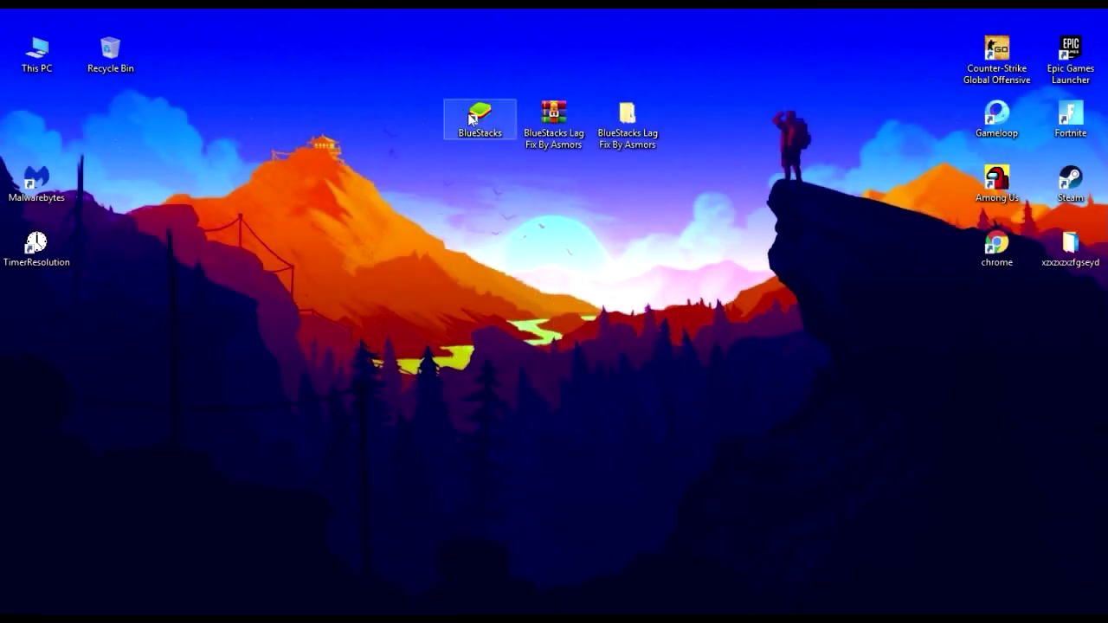
Launch BlueStacks from its desktop shortcut and open its settings
{"action": "right_click", "coordinate": [472, 119]}
{"action": "left_click", "coordinate": [495, 120]}
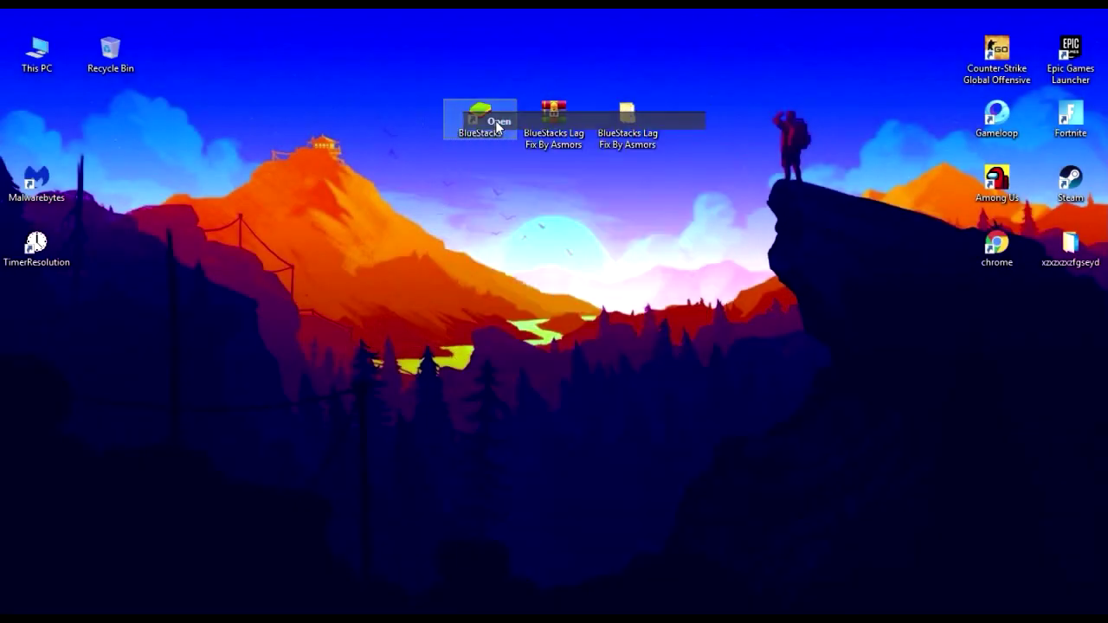
{"action": "mouse_move", "coordinate": [526, 36]}
{"action": "left_mouse_down"}
{"action": "mouse_move", "coordinate": [526, 16]}
{"action": "mouse_move", "coordinate": [528, 27]}
{"action": "left_mouse_up"}
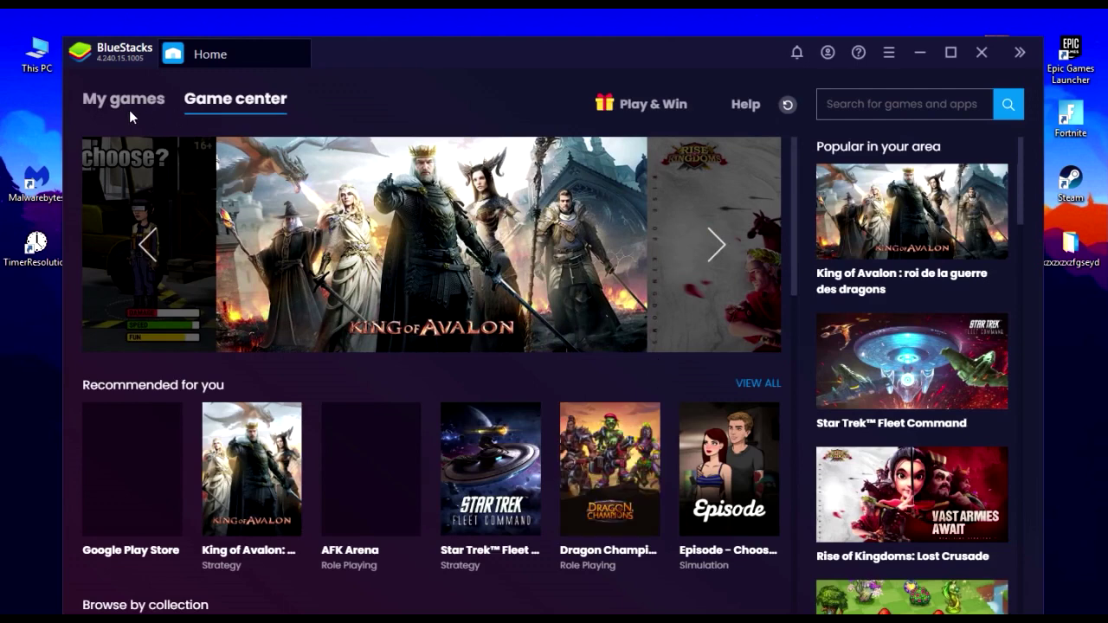
{"action": "left_click", "coordinate": [884, 54]}
{"action": "left_click", "coordinate": [768, 96]}
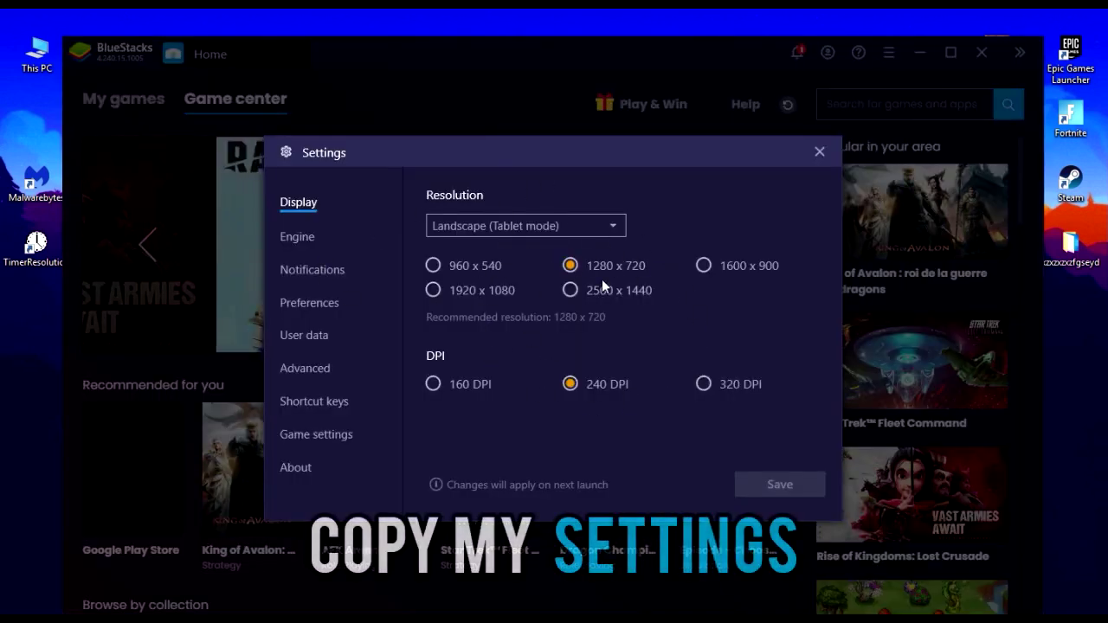
In the Engine settings, set the CPU allocation to High (4 Cores) and save the changes
{"action": "left_click", "coordinate": [294, 237]}
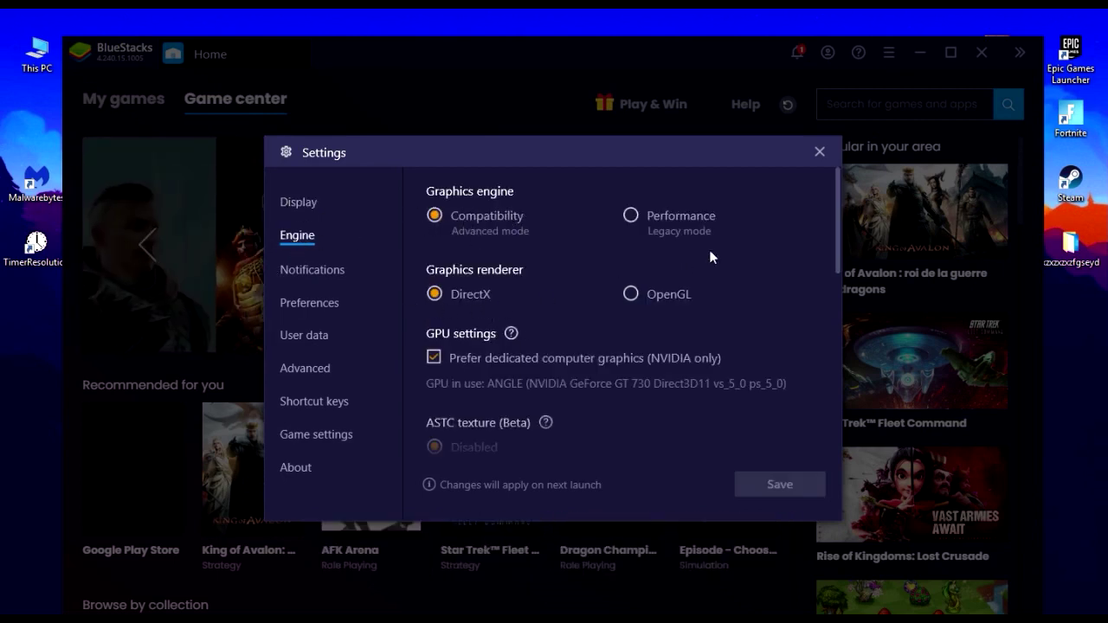
{"action": "left_click_drag", "start_coordinate": [833, 217], "coordinate": [838, 247]}
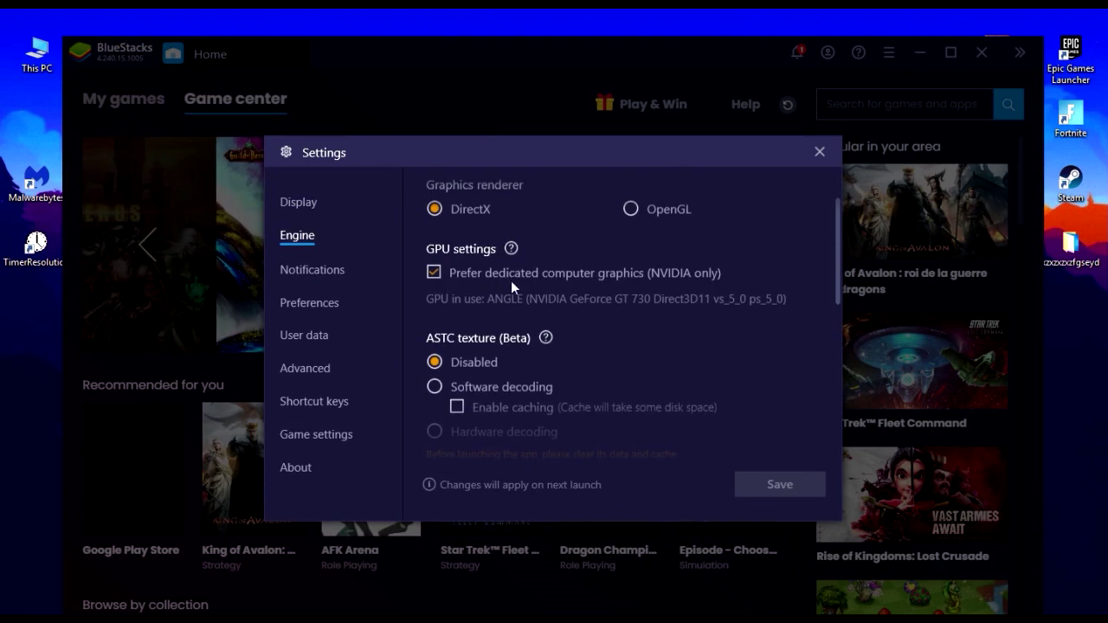
{"action": "left_click_drag", "start_coordinate": [841, 264], "coordinate": [852, 340]}
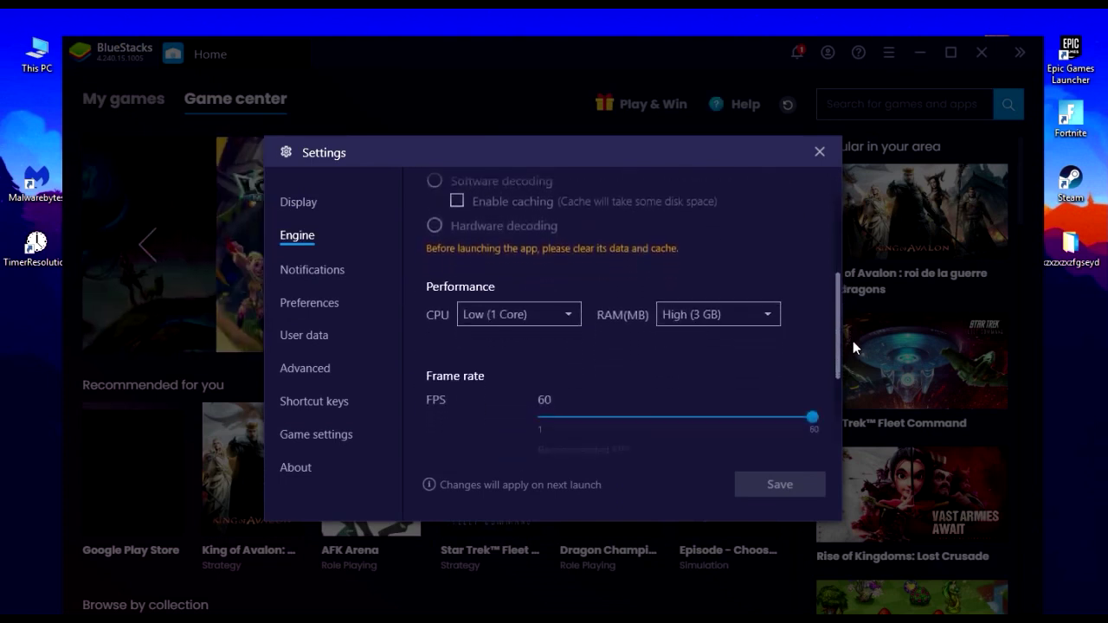
{"action": "left_click", "coordinate": [490, 310]}
{"action": "left_click", "coordinate": [495, 333]}
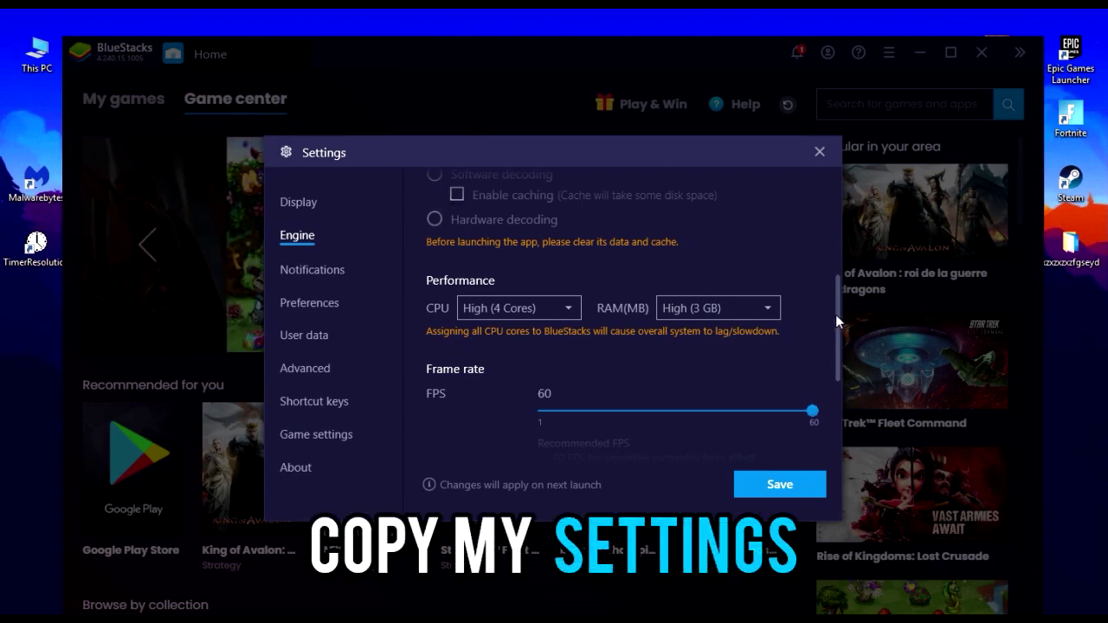
{"action": "mouse_move", "coordinate": [837, 312]}
{"action": "left_mouse_down"}
{"action": "mouse_move", "coordinate": [838, 188]}
{"action": "mouse_move", "coordinate": [859, 324]}
{"action": "mouse_move", "coordinate": [841, 327]}
{"action": "left_mouse_up"}
{"action": "left_click", "coordinate": [766, 481]}
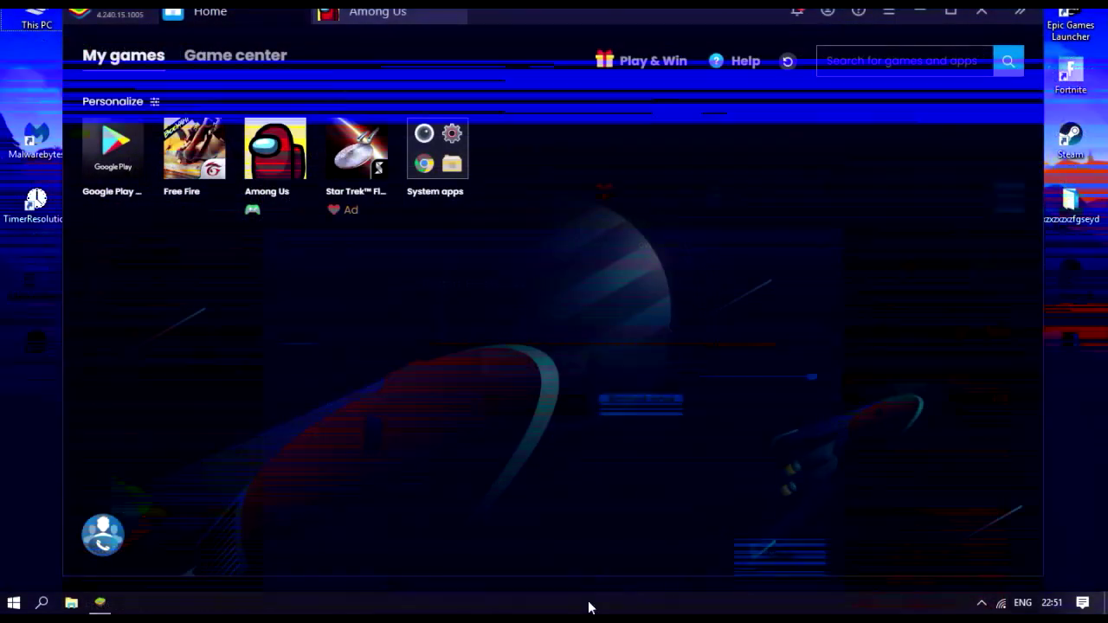
Open Task Manager in its detailed view and show the process details list
{"action": "right_click", "coordinate": [598, 603]}
{"action": "left_click", "coordinate": [629, 537]}
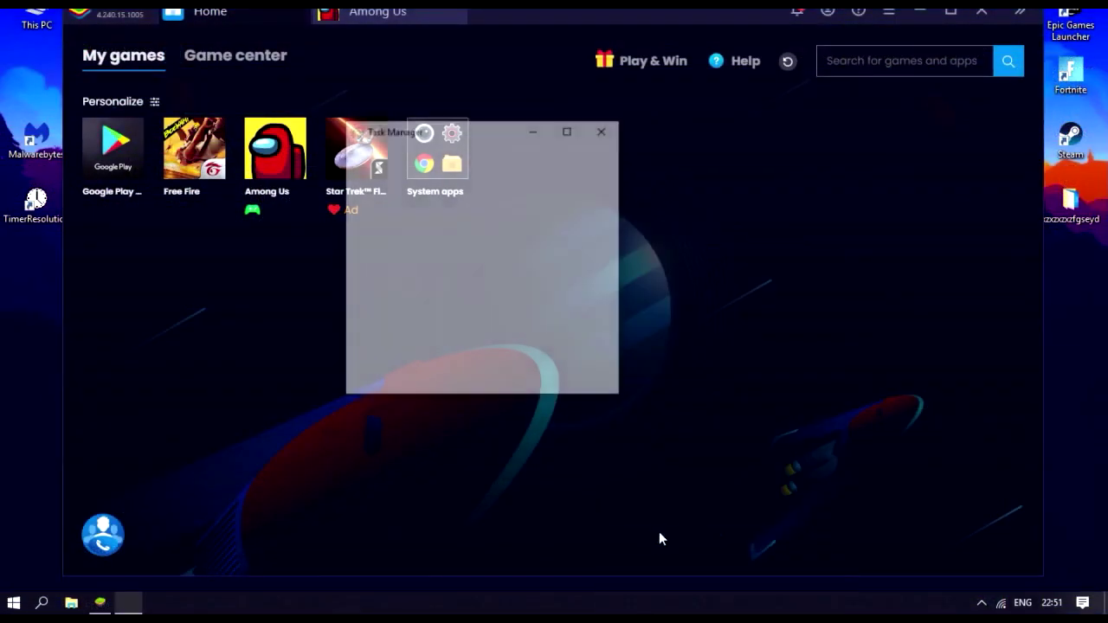
{"action": "left_click", "coordinate": [389, 379]}
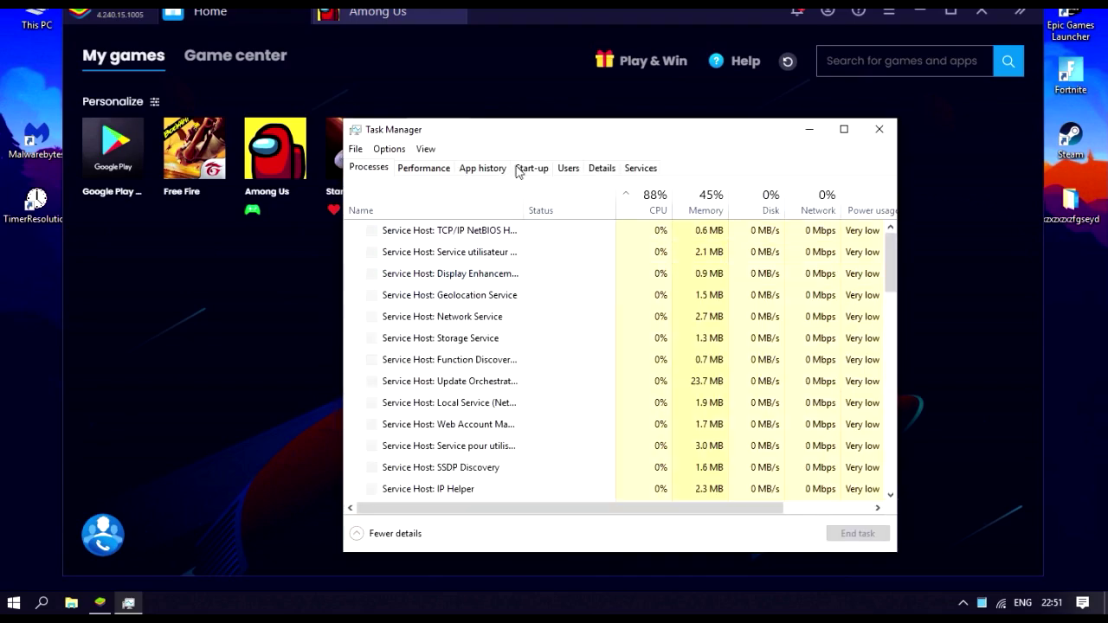
{"action": "left_click", "coordinate": [599, 168]}
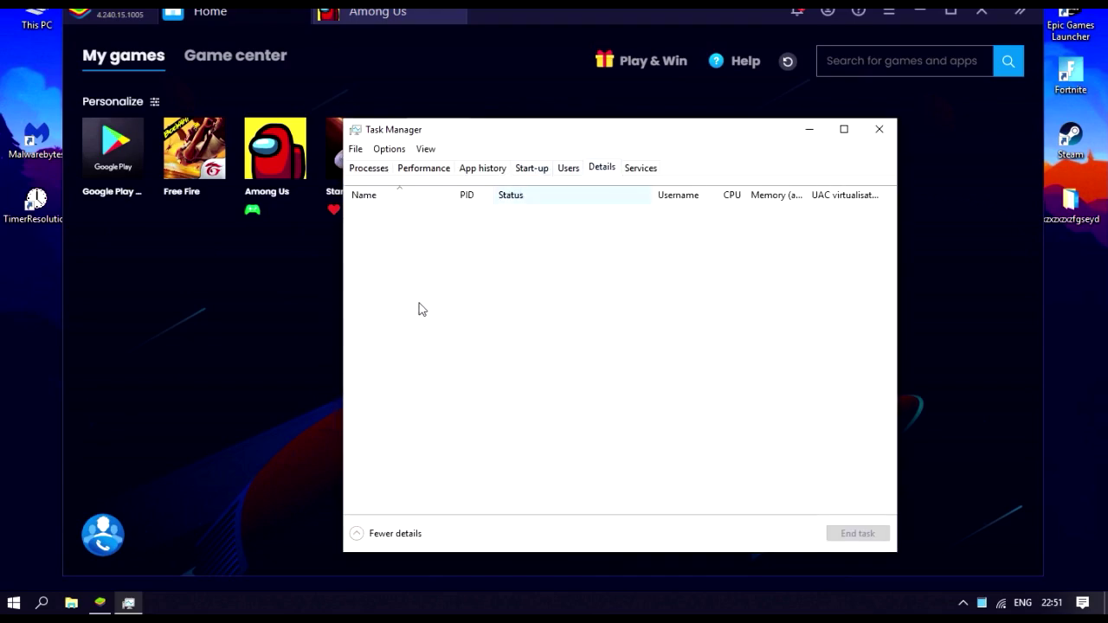
Set the priority of the second Bluestacks.exe process in the list to High and confirm the change
{"action": "left_click", "coordinate": [522, 332]}
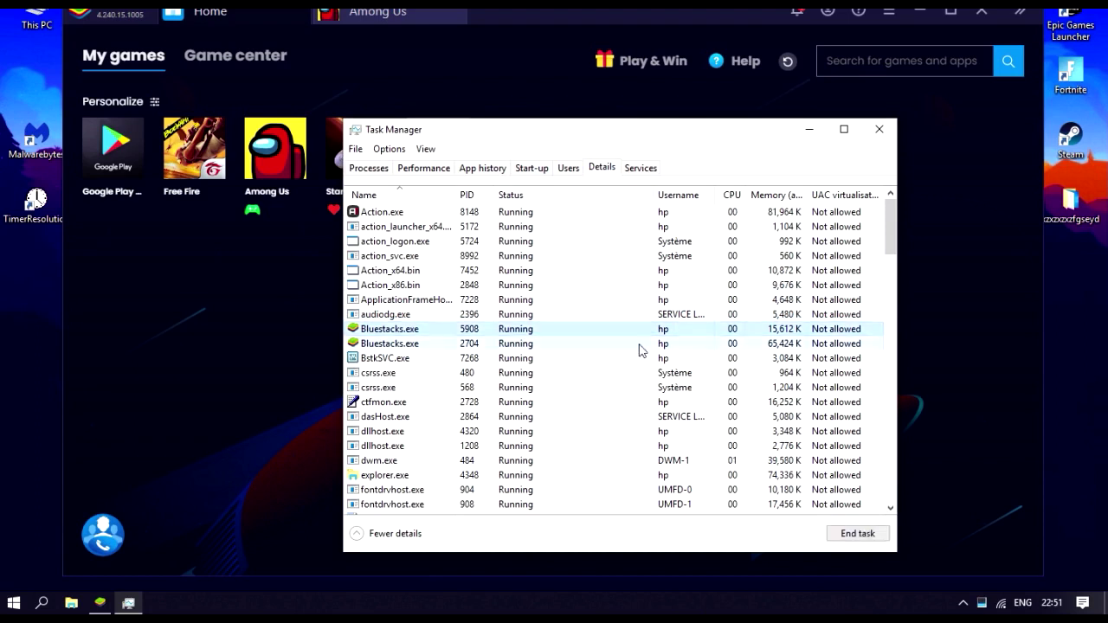
{"action": "left_click", "coordinate": [502, 345]}
{"action": "right_click", "coordinate": [737, 347]}
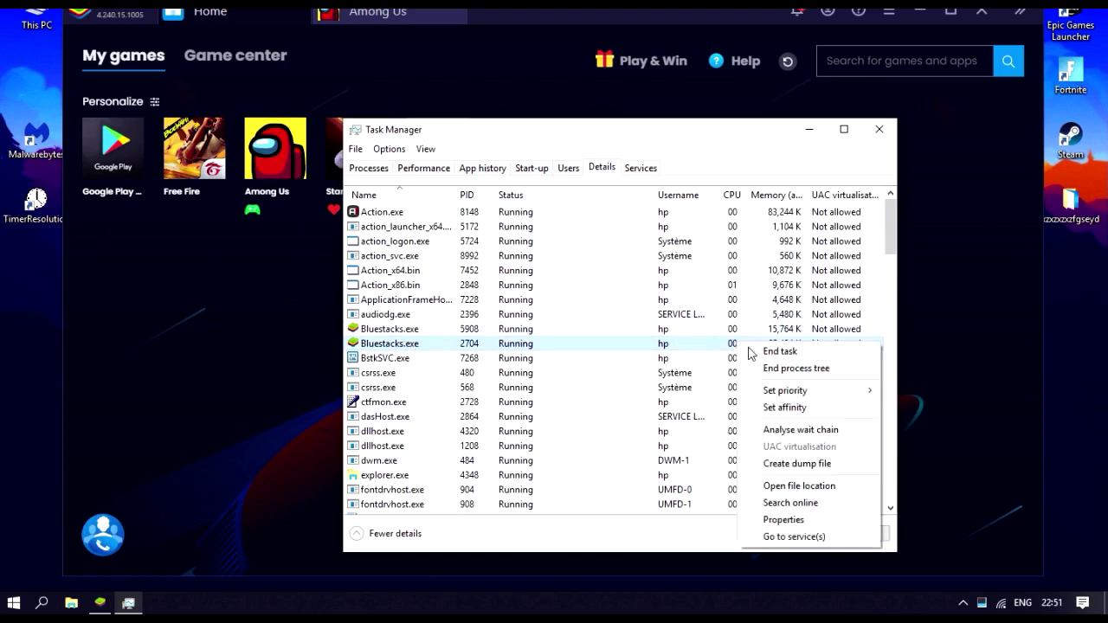
{"action": "mouse_move", "coordinate": [849, 398]}
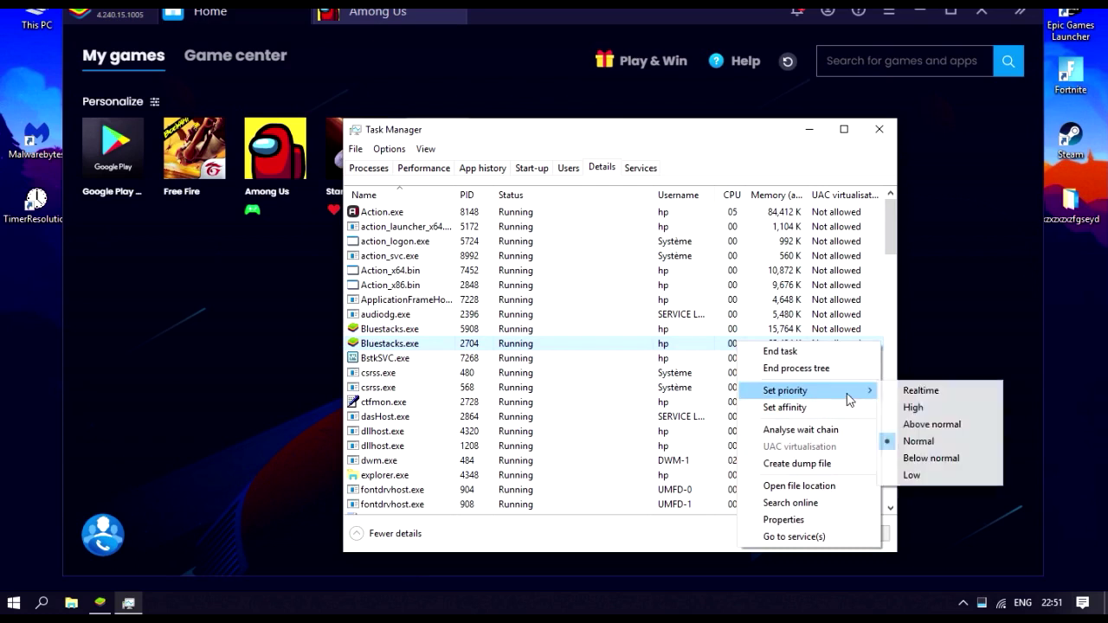
{"action": "left_click", "coordinate": [914, 408]}
{"action": "left_click", "coordinate": [569, 285]}
Set the priority of the first Bluestacks.exe process to High, confirm the change, and close Task Manager
{"action": "left_click", "coordinate": [417, 330]}
{"action": "right_click", "coordinate": [417, 334]}
{"action": "mouse_move", "coordinate": [519, 382]}
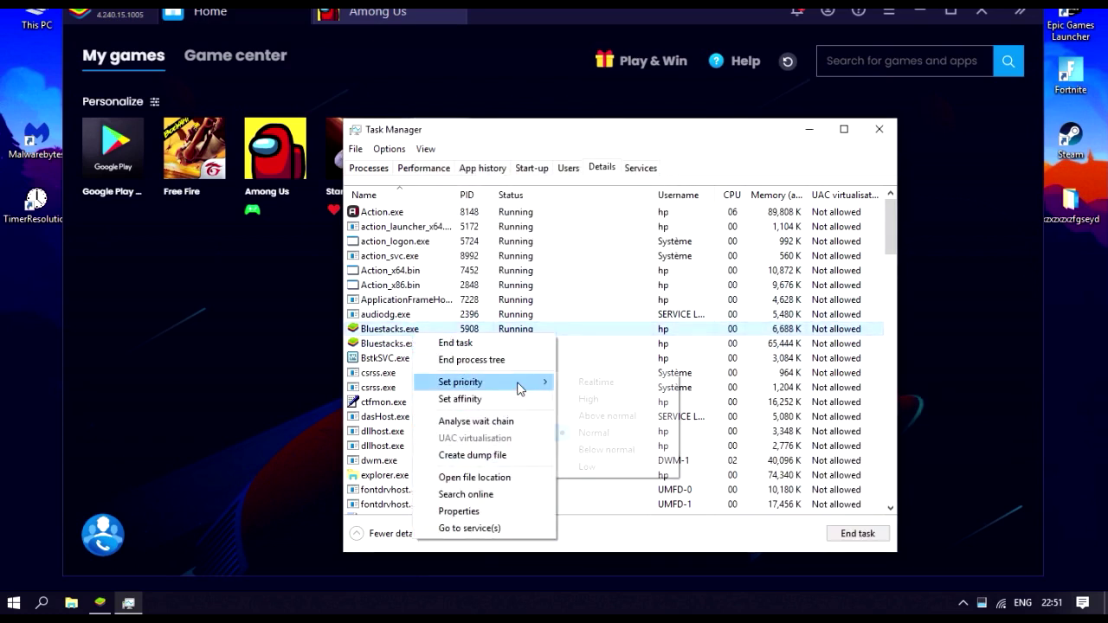
{"action": "left_click", "coordinate": [593, 396]}
{"action": "left_click", "coordinate": [568, 285]}
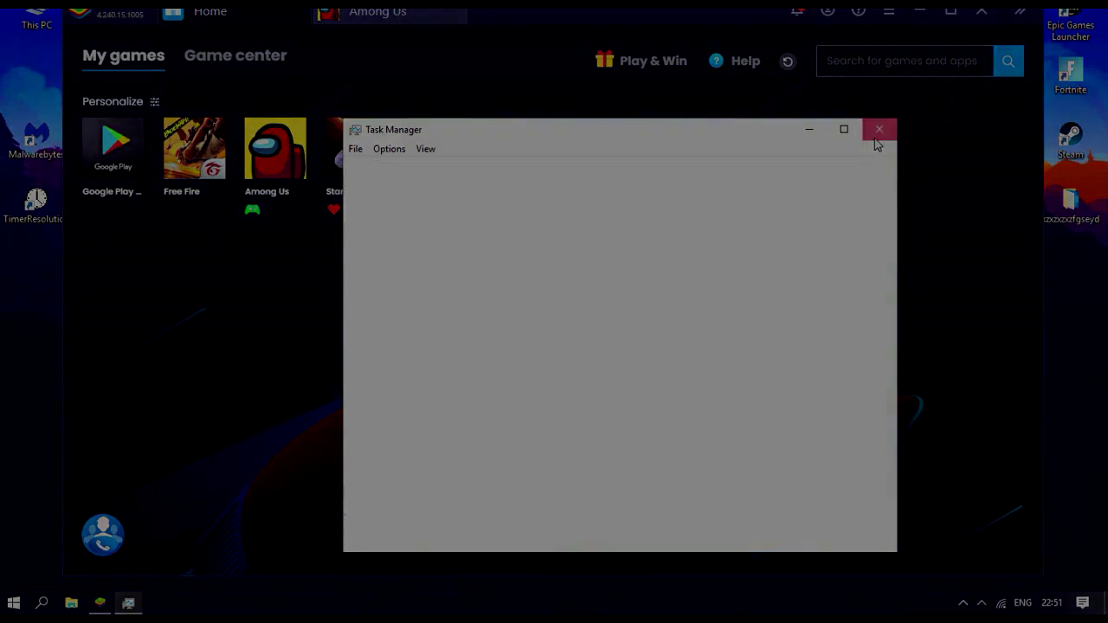
{"action": "left_click", "coordinate": [878, 129]}
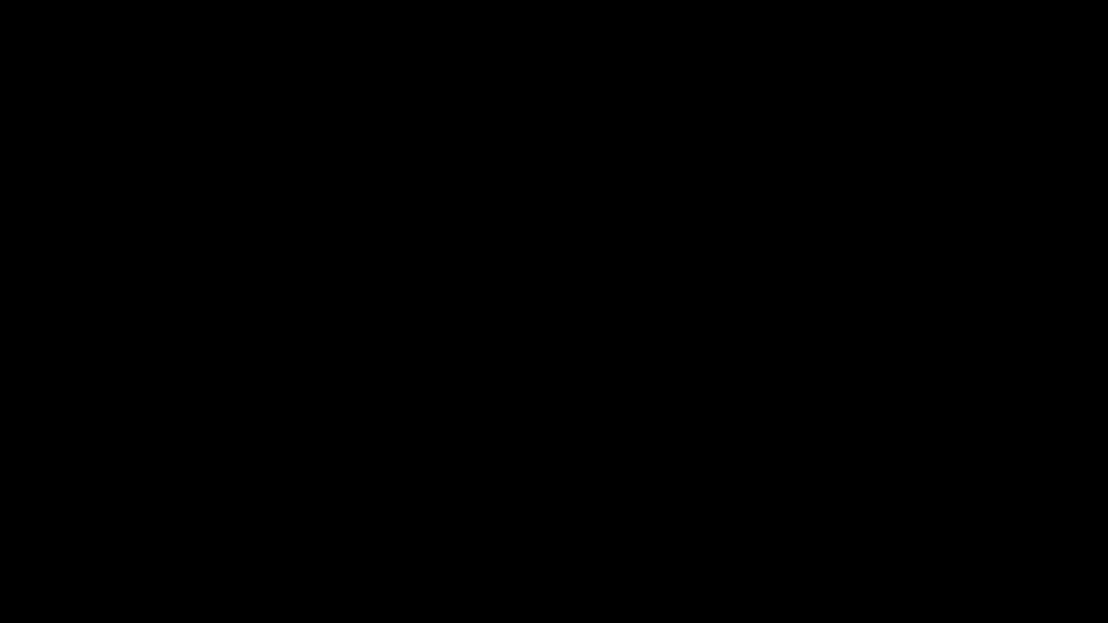